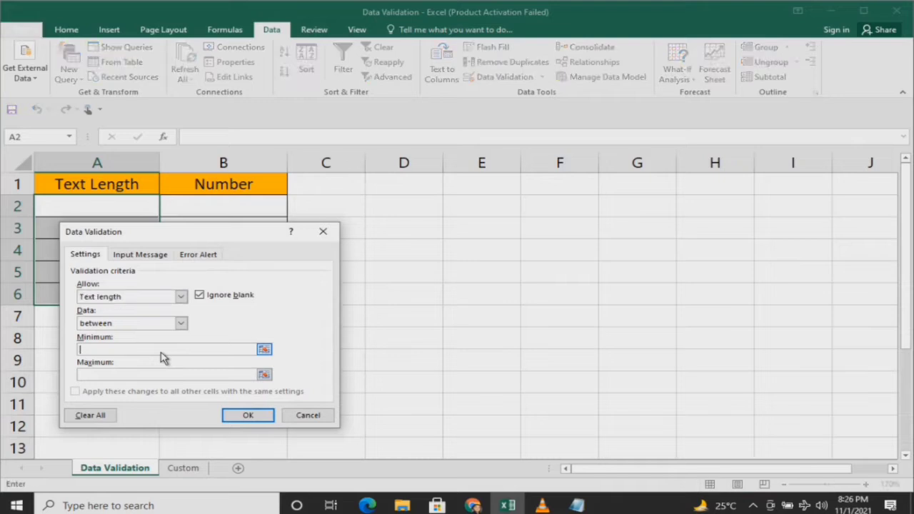
Limit the text length in cells A2:A6 to a minimum of 3 and a maximum of 8 and apply the validation.
{"action": "type", "text": "3"}
{"action": "left_click", "coordinate": [155, 376]}
{"action": "type", "text": "8"}
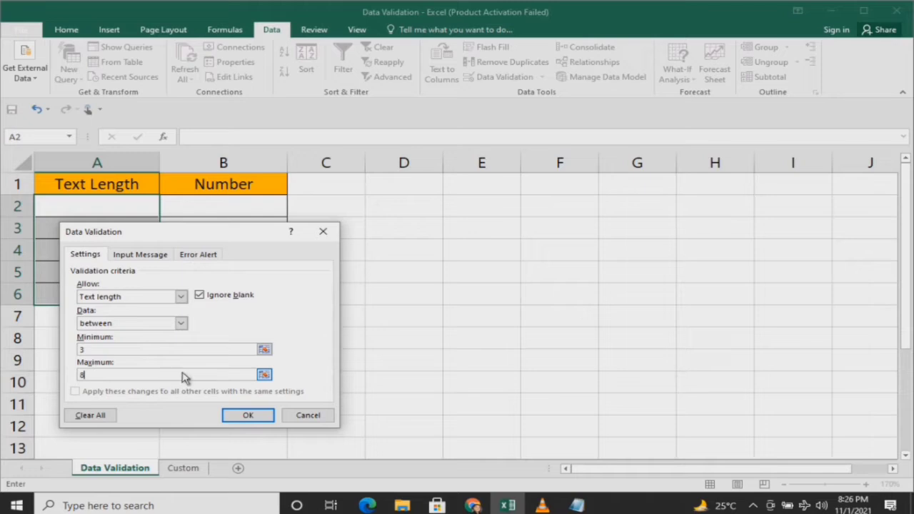
{"action": "left_click", "coordinate": [247, 415]}
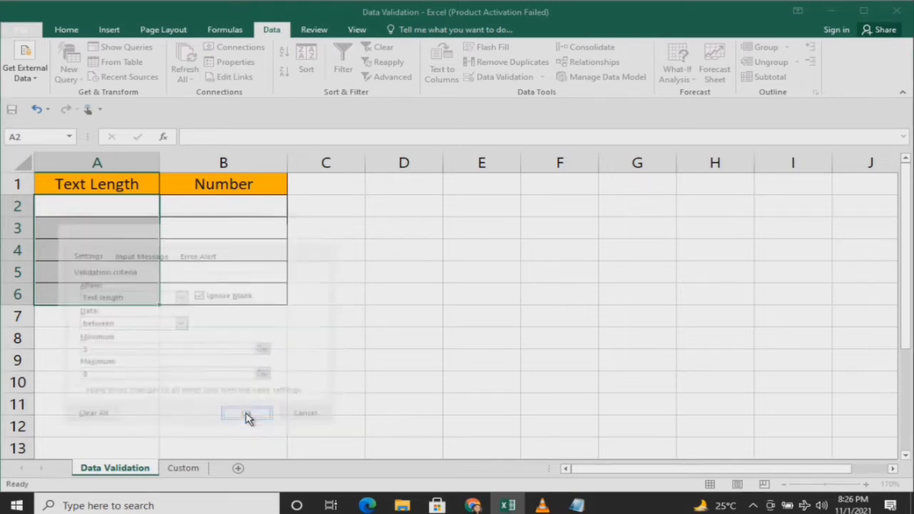
Test the Text Length column by entering absd in A2 and 12345 in A3, and select both entries.
{"action": "left_click", "coordinate": [131, 211]}
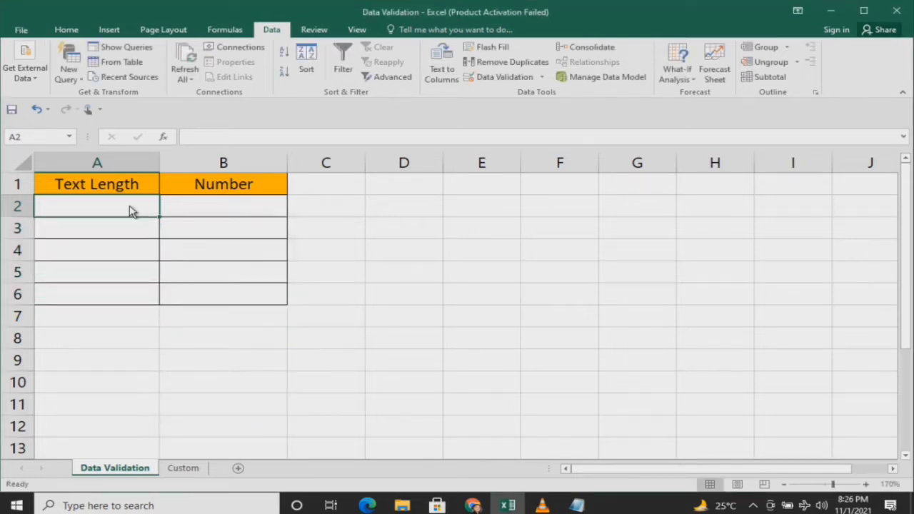
{"action": "type", "text": "abs"}
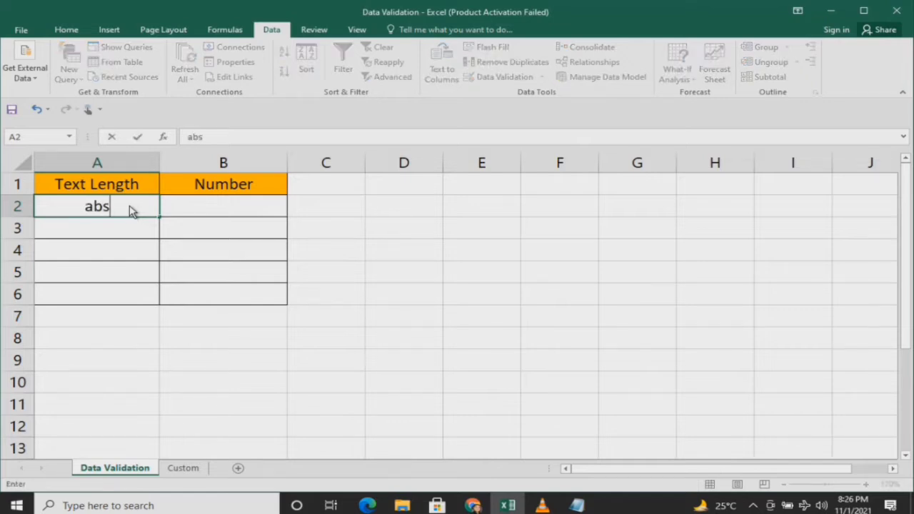
{"action": "type", "text": "d"}
{"action": "key", "text": "Return"}
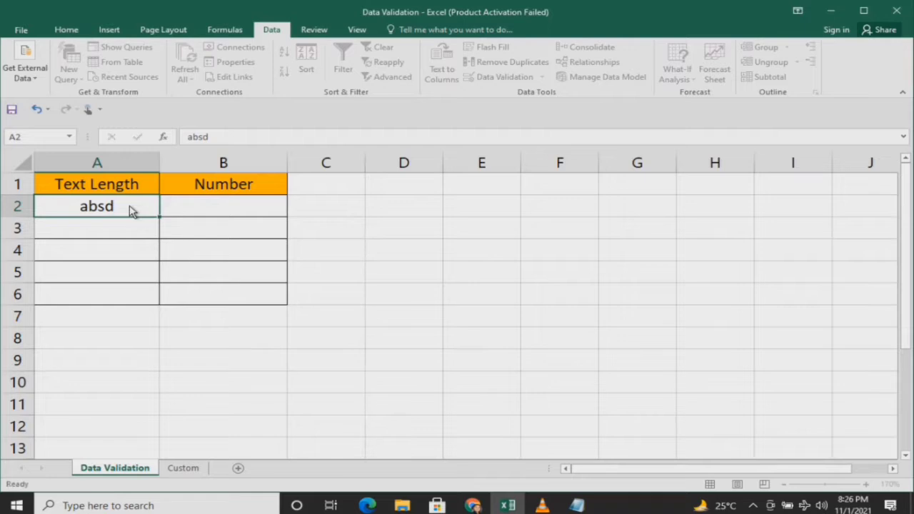
{"action": "type", "text": "12345"}
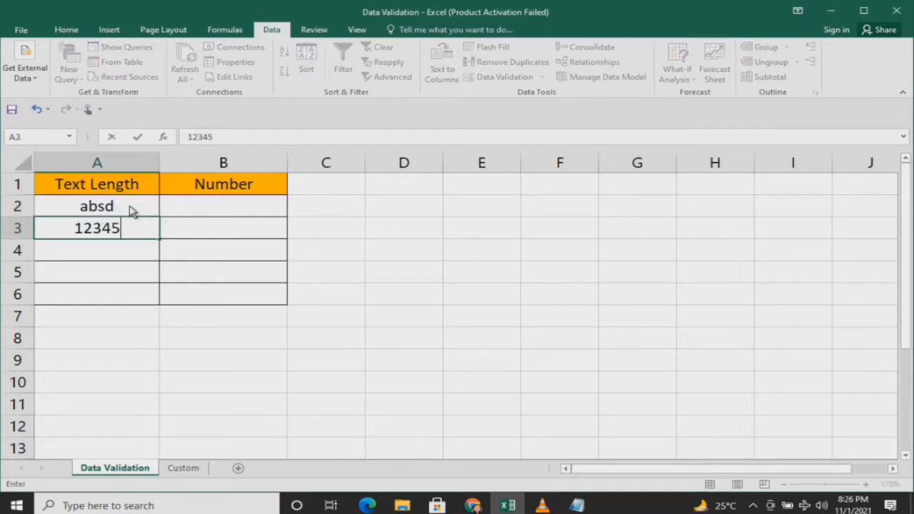
{"action": "key", "text": "Return"}
{"action": "key", "text": "Up"}
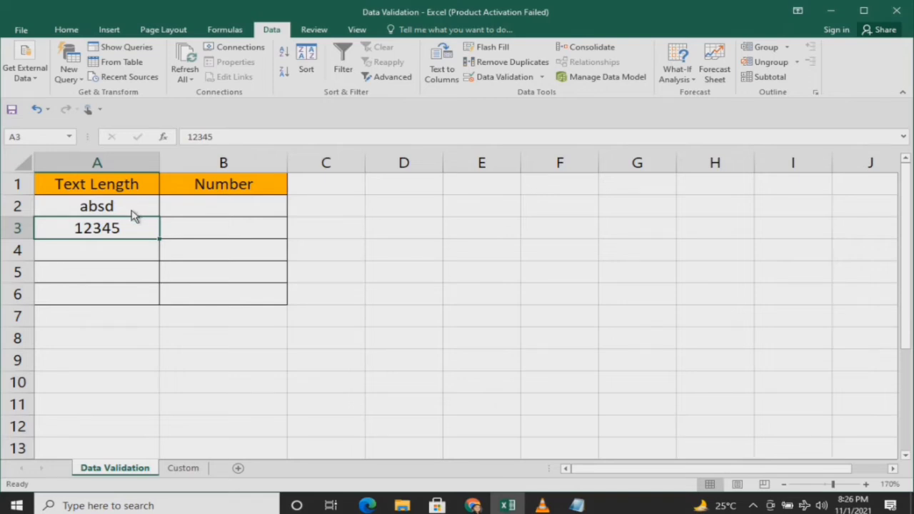
{"action": "left_click", "coordinate": [134, 214]}
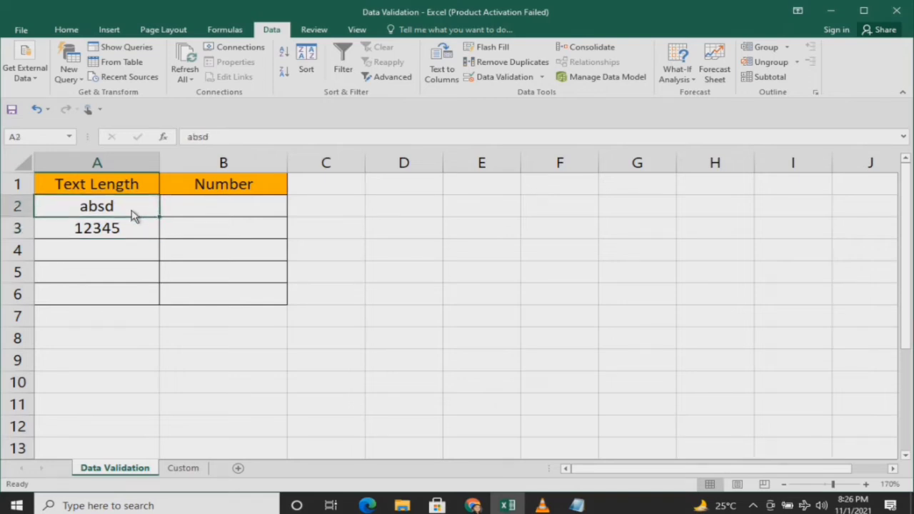
{"action": "key", "text": "shift+Down"}
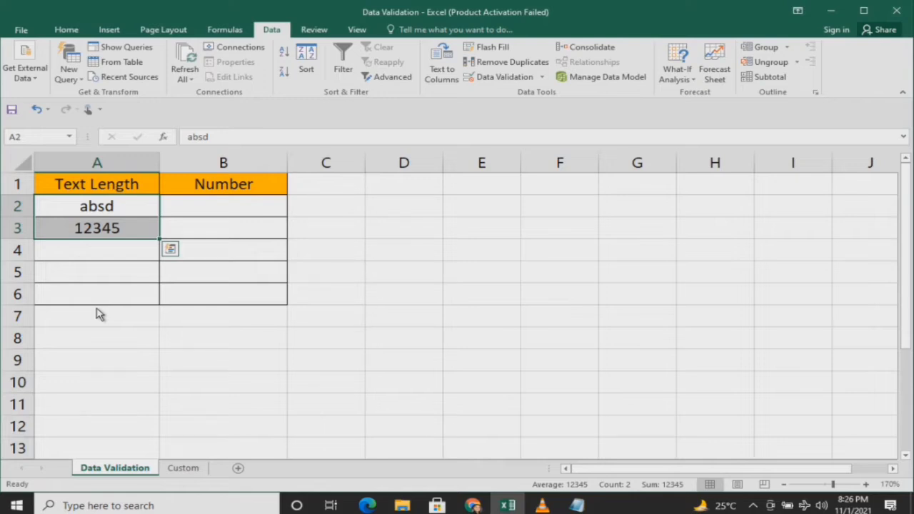
Enter the sample text Sun in cell A8.
{"action": "left_click", "coordinate": [82, 343]}
{"action": "type", "text": "Sun"}
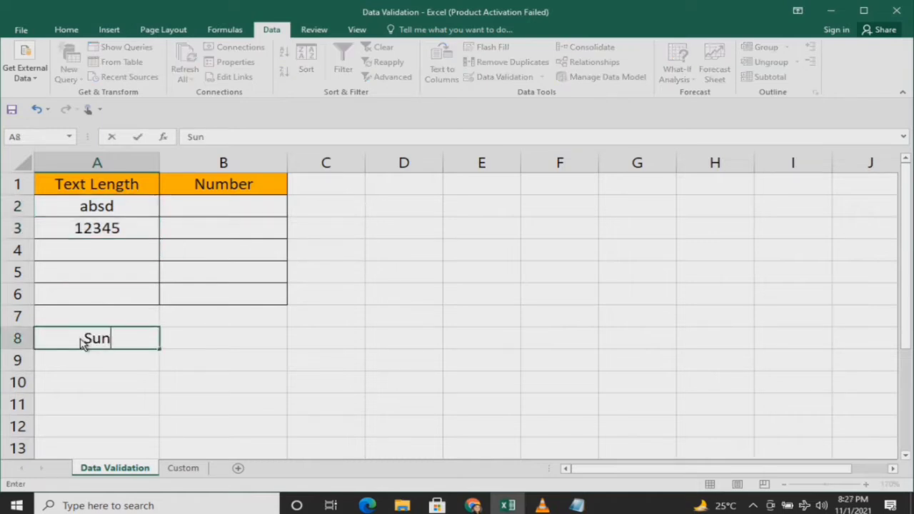
{"action": "key", "text": "Tab"}
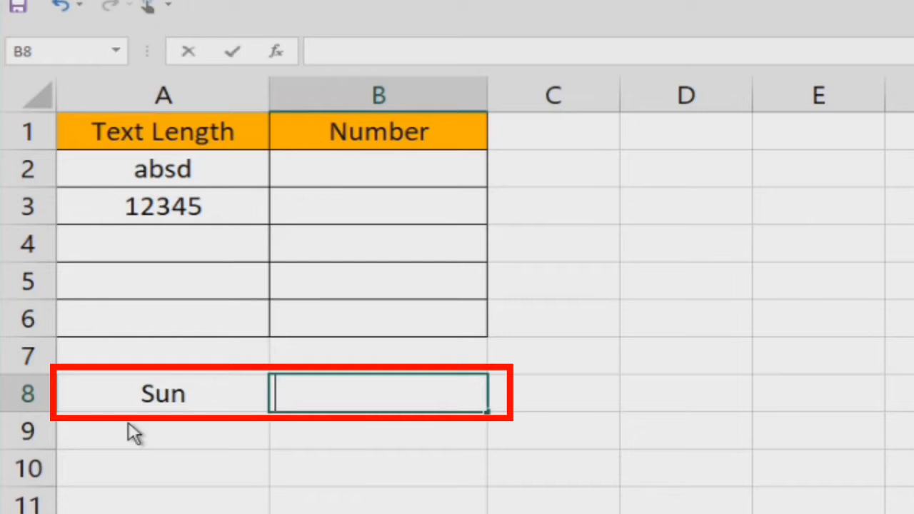
Enter the formula =ISTEXT(A8) in cell B8 to check whether the sample value is text.
{"action": "type", "text": "+"}
{"action": "key", "text": "Escape"}
{"action": "type", "text": "="}
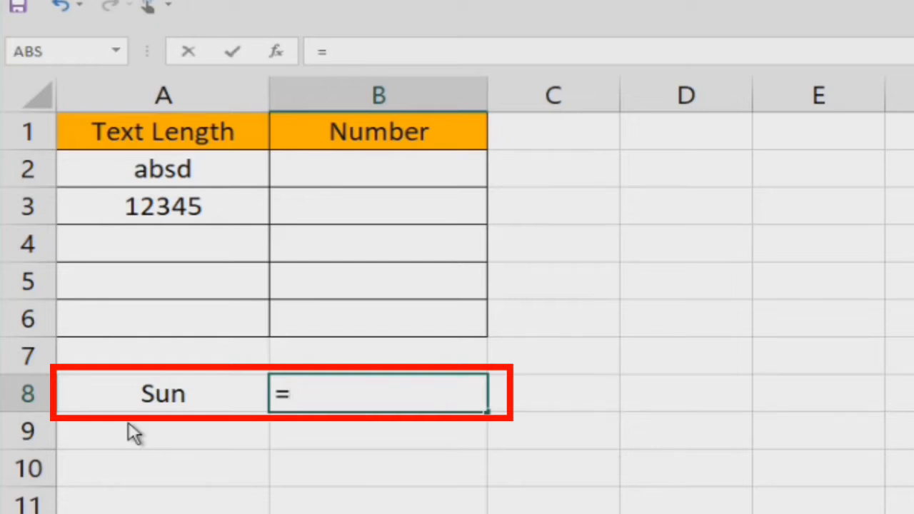
{"action": "type", "text": "iste"}
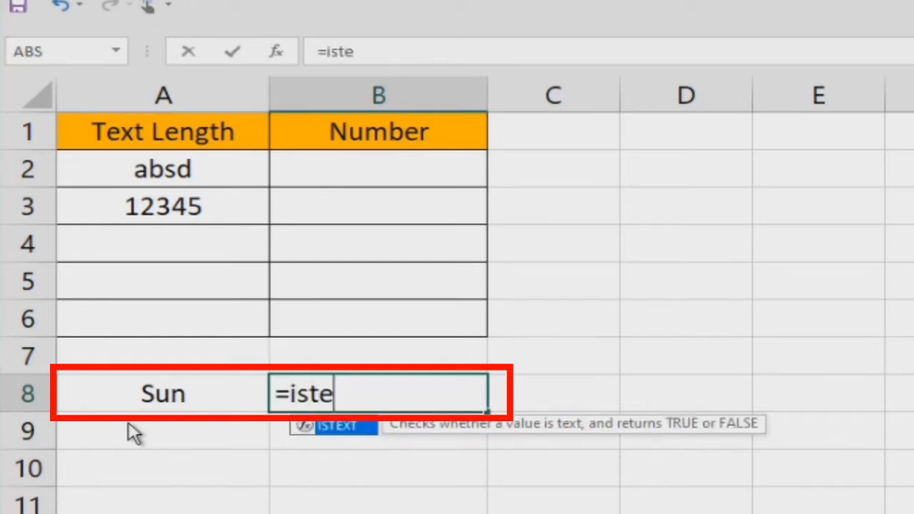
{"action": "key", "text": "Tab"}
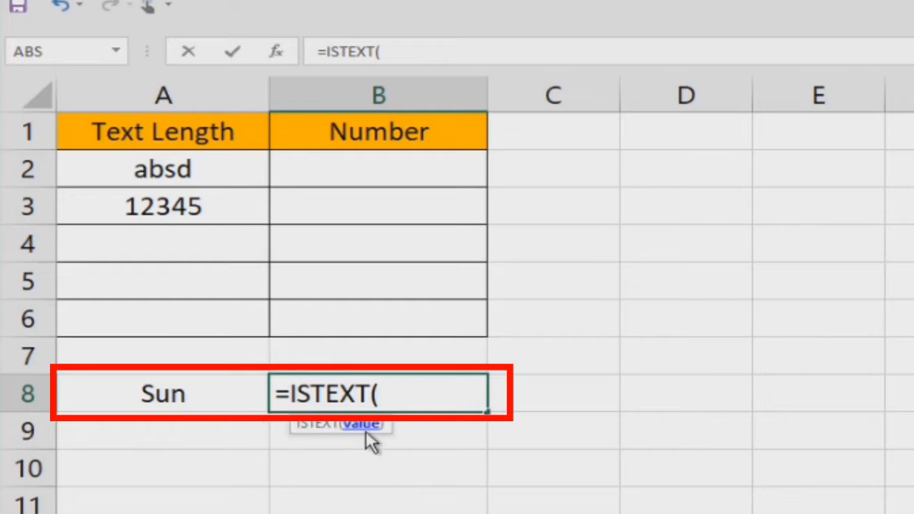
{"action": "left_click", "coordinate": [189, 405]}
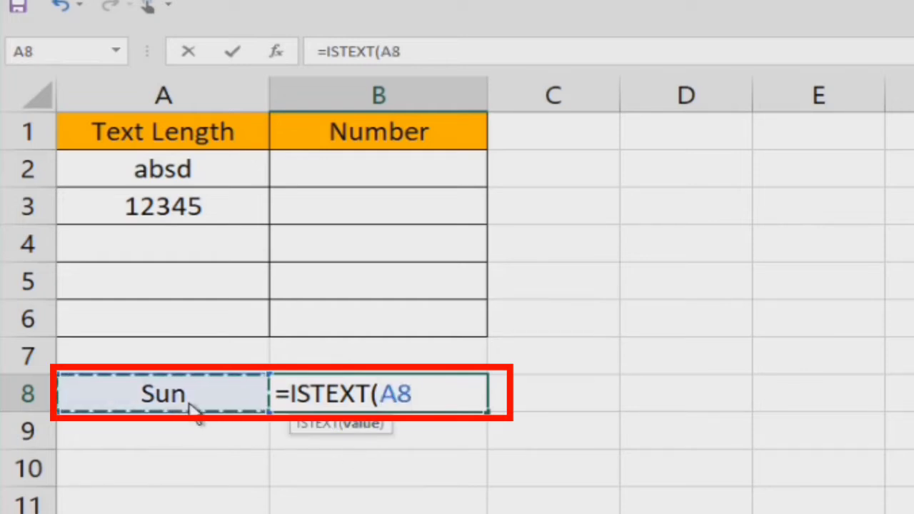
{"action": "type", "text": ")"}
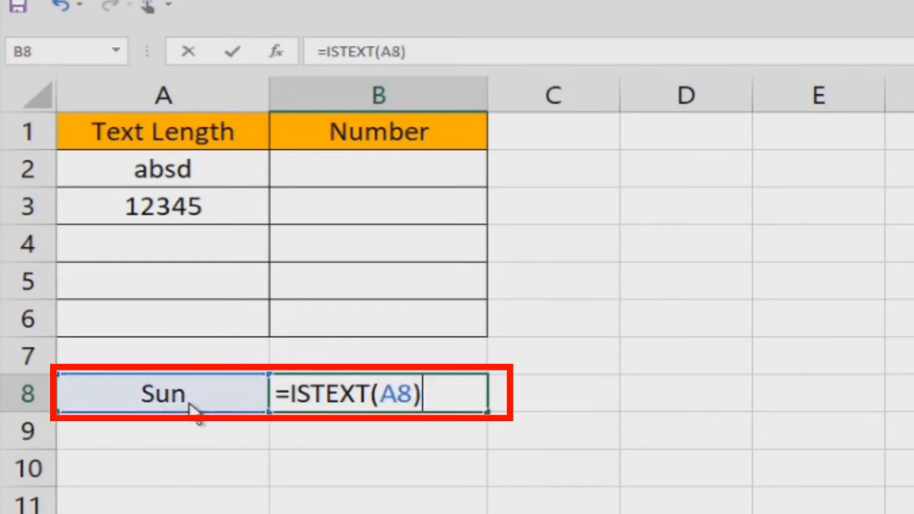
{"action": "key", "text": "Return"}
{"action": "key", "text": "Up"}
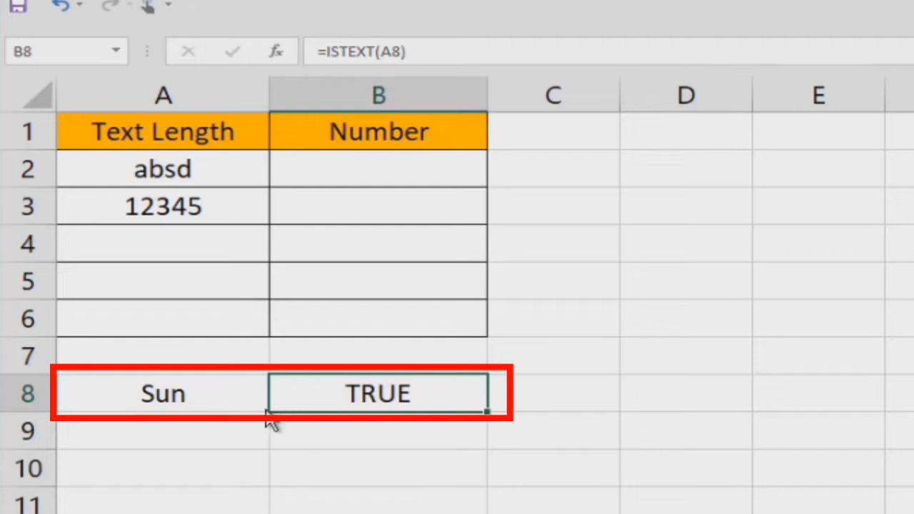
Replace the sample value in A8 with 123 and check the ISTEXT result in B8.
{"action": "left_click", "coordinate": [218, 407]}
{"action": "type", "text": "123"}
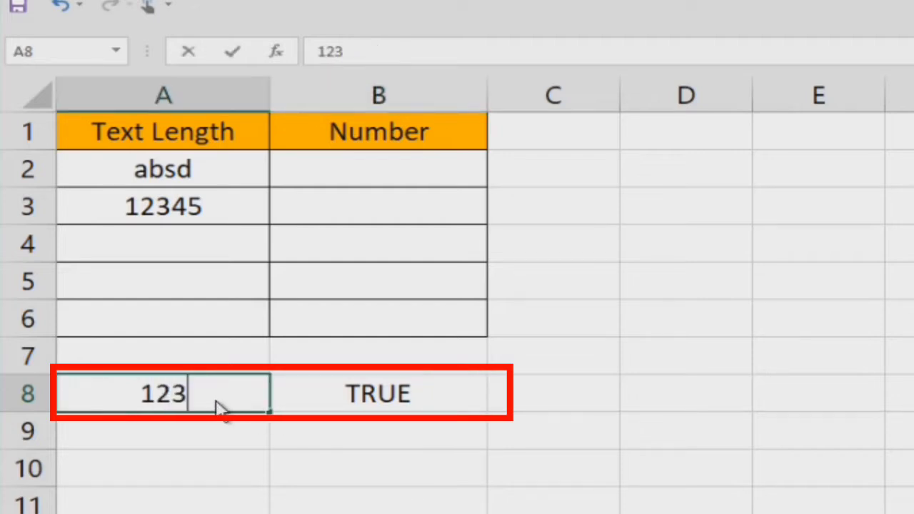
{"action": "key", "text": "Return"}
{"action": "key", "text": "Right"}
{"action": "key", "text": "Up"}
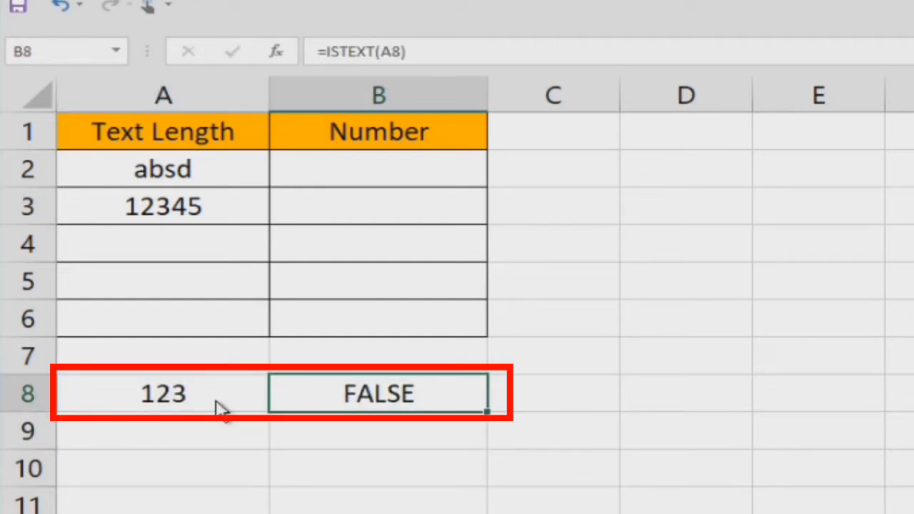
Change the value in A8 back to Sun and check the ISTEXT result in B8.
{"action": "double_click", "coordinate": [218, 407]}
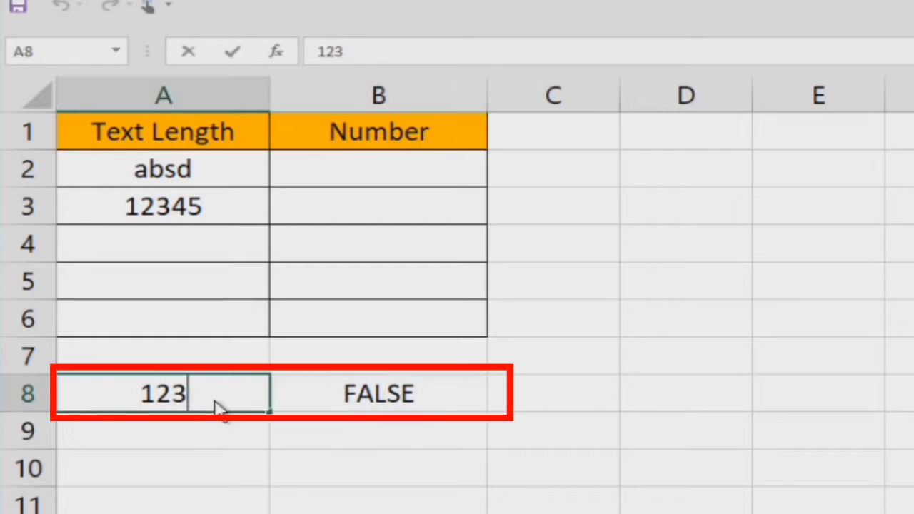
{"action": "key", "text": "BackSpace"}
{"action": "key", "text": "BackSpace"}
{"action": "key", "text": "BackSpace"}
{"action": "type", "text": "S"}
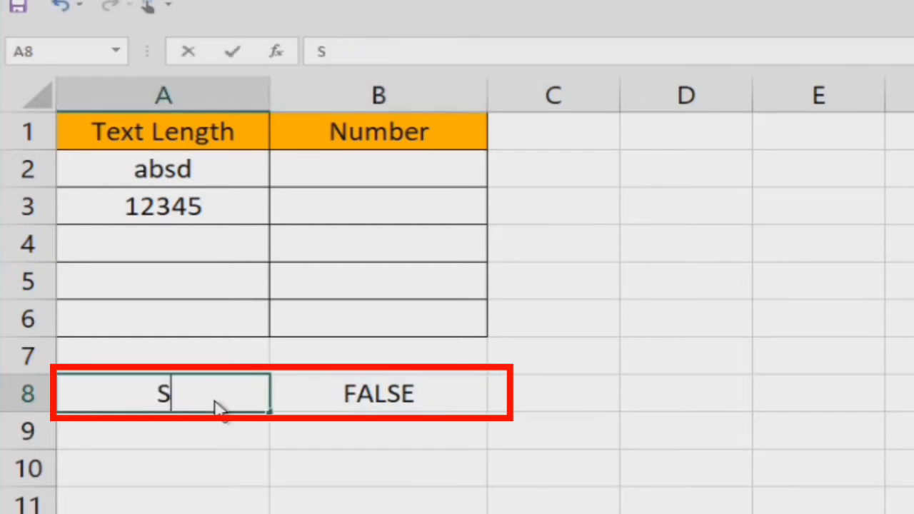
{"action": "type", "text": "un"}
{"action": "key", "text": "Return"}
{"action": "key", "text": "Right"}
{"action": "key", "text": "Up"}
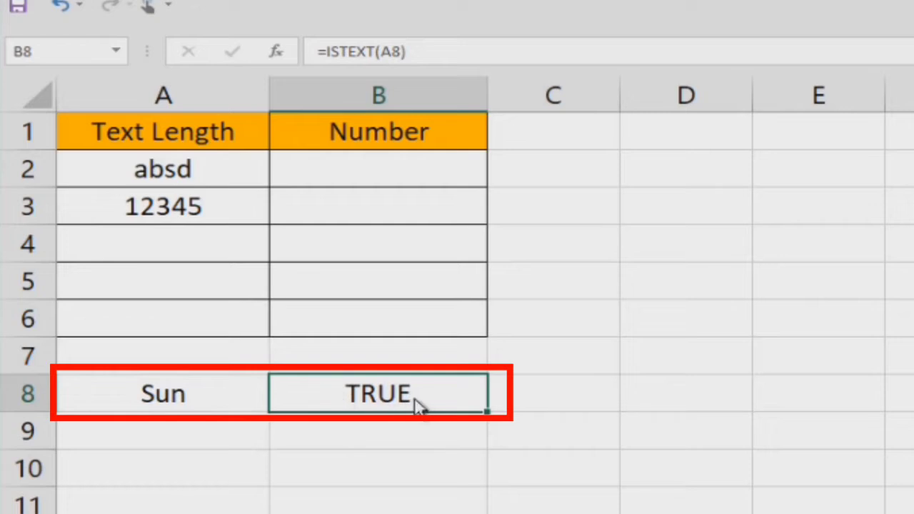
Extend the B8 formula after ISTEXT(A8) with the minimum length condition LEN(A8)>=3.
{"action": "double_click", "coordinate": [439, 405]}
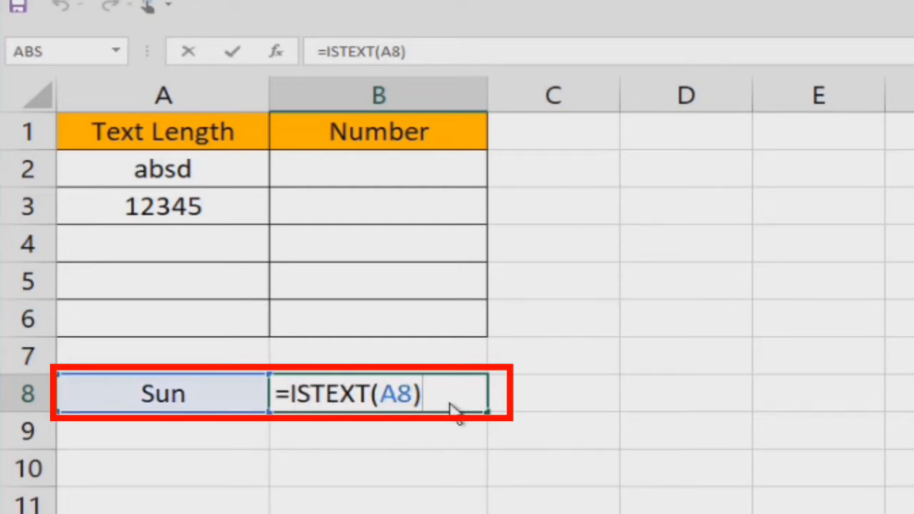
{"action": "type", "text": ","}
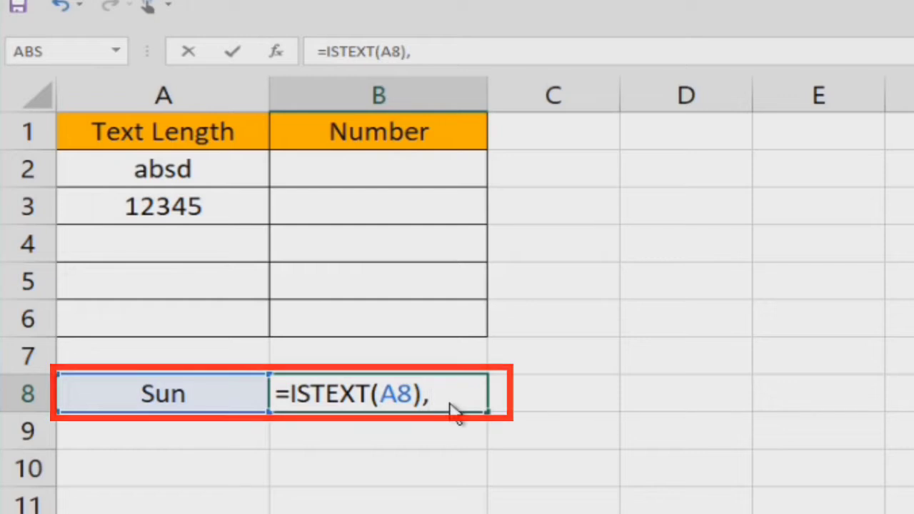
{"action": "type", "text": "len"}
{"action": "key", "text": "Tab"}
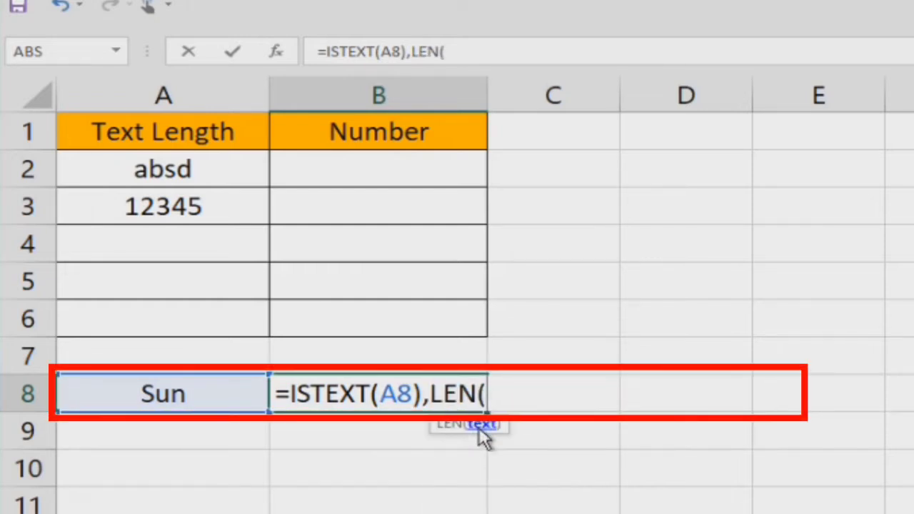
{"action": "left_click", "coordinate": [200, 406]}
{"action": "type", "text": ")"}
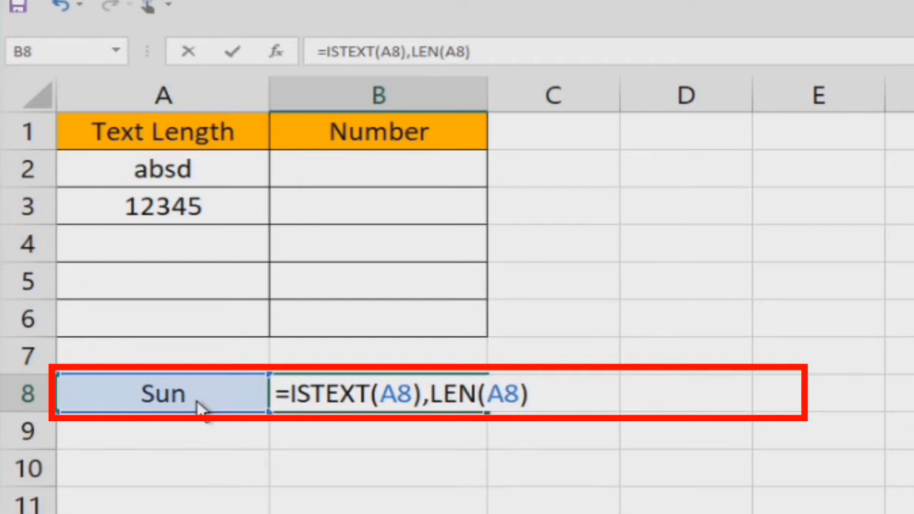
{"action": "type", "text": ">="}
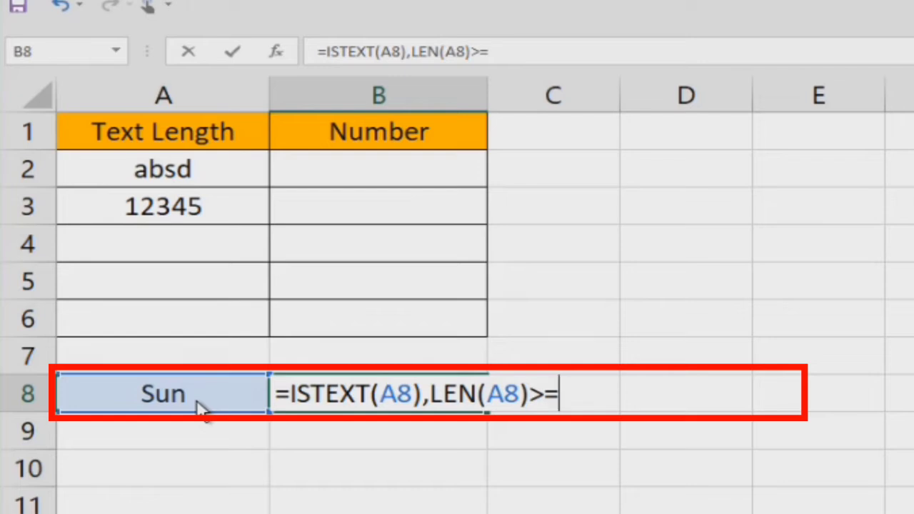
{"action": "type", "text": "3"}
Add the maximum length condition LEN(A8)<=8 to the end of the B8 formula.
{"action": "type", "text": ",Le"}
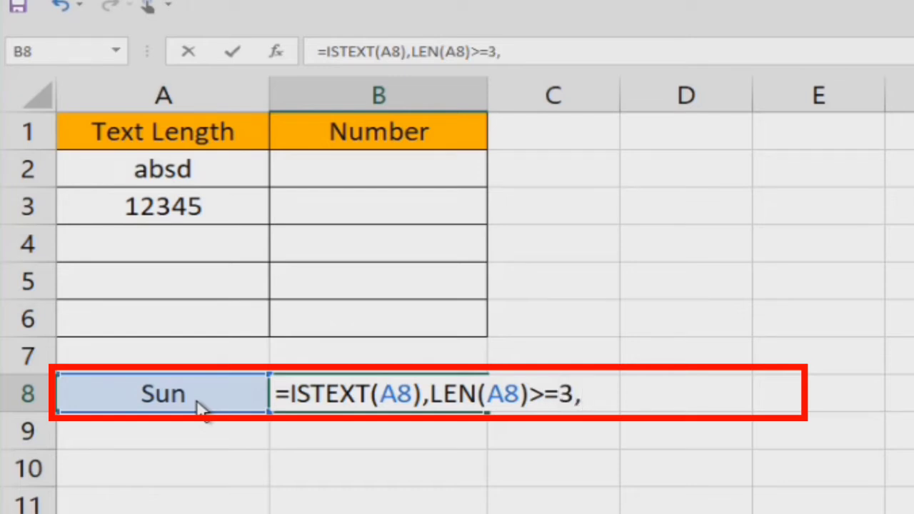
{"action": "type", "text": "nd"}
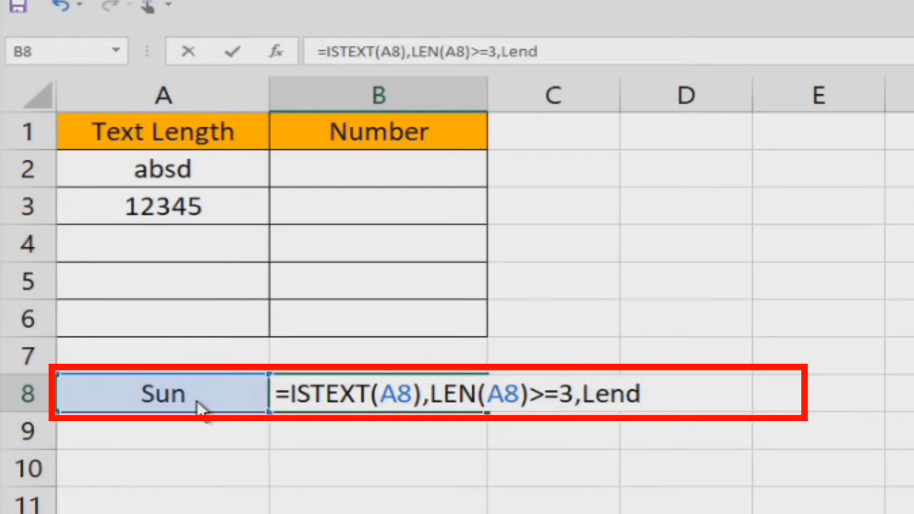
{"action": "key", "text": "BackSpace"}
{"action": "key", "text": "Tab"}
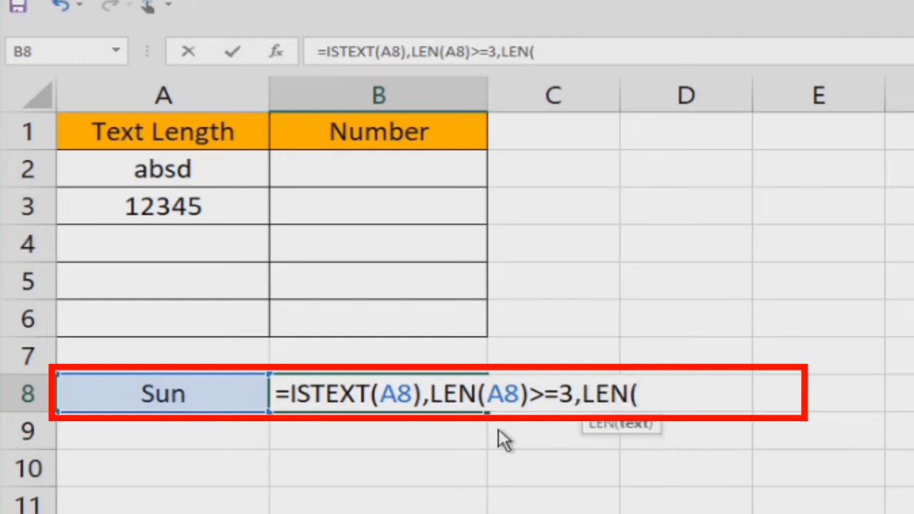
{"action": "left_click", "coordinate": [203, 406]}
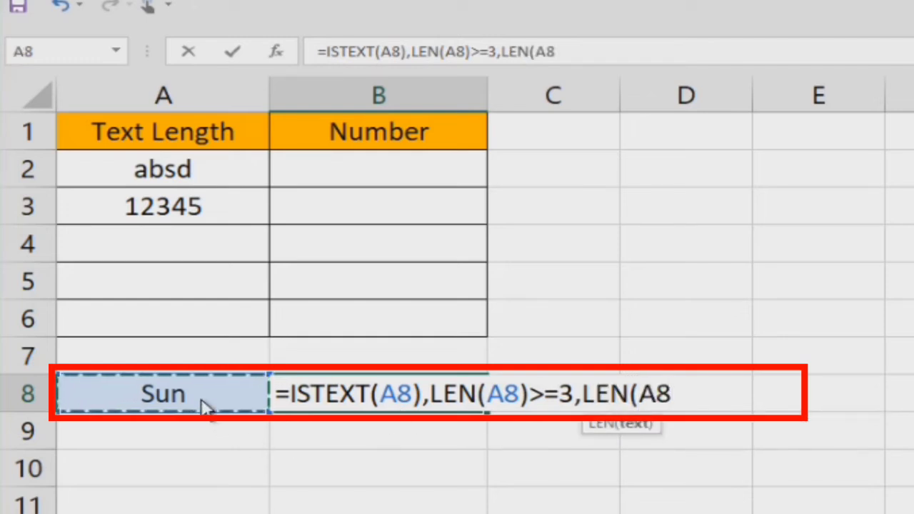
{"action": "type", "text": ")"}
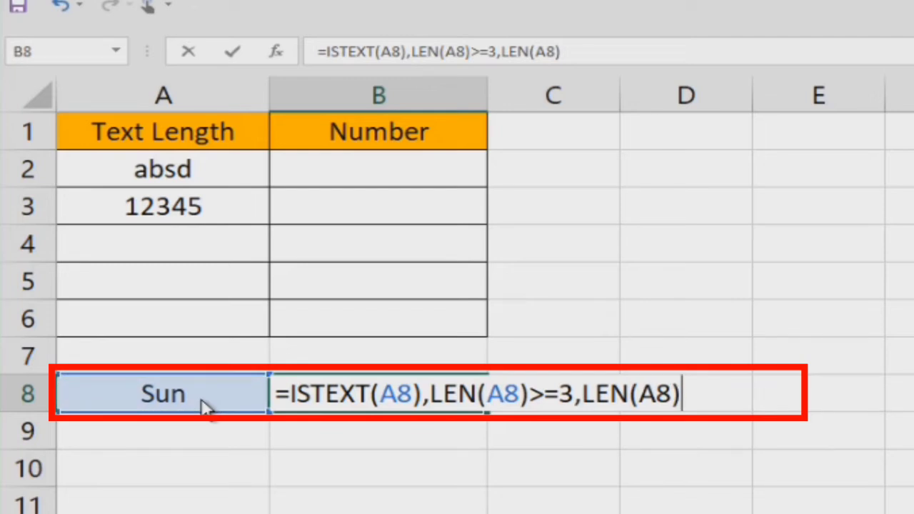
{"action": "type", "text": "<=8"}
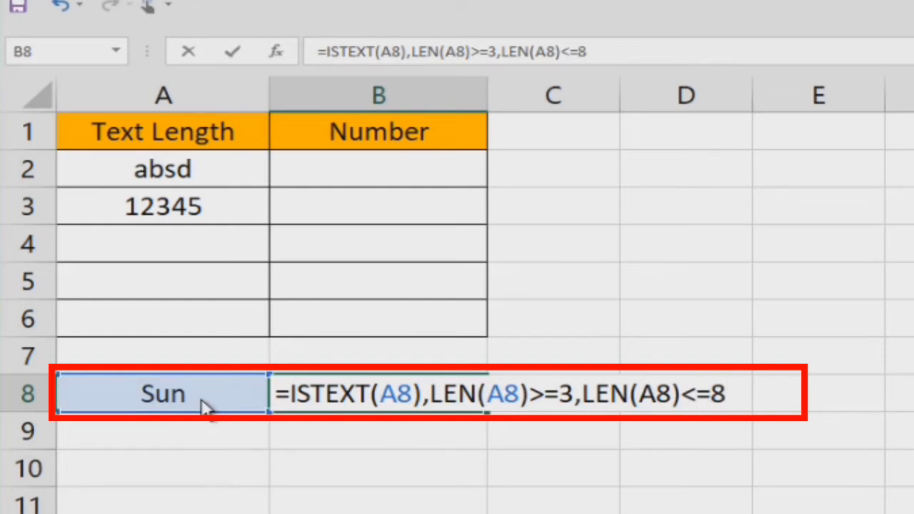
Wrap the three conditions in B8 in an AND function, giving =AND(ISTEXT(A8),LEN(A8)>=3,LEN(A8)<=8), and review the formula.
{"action": "type", "text": ")"}
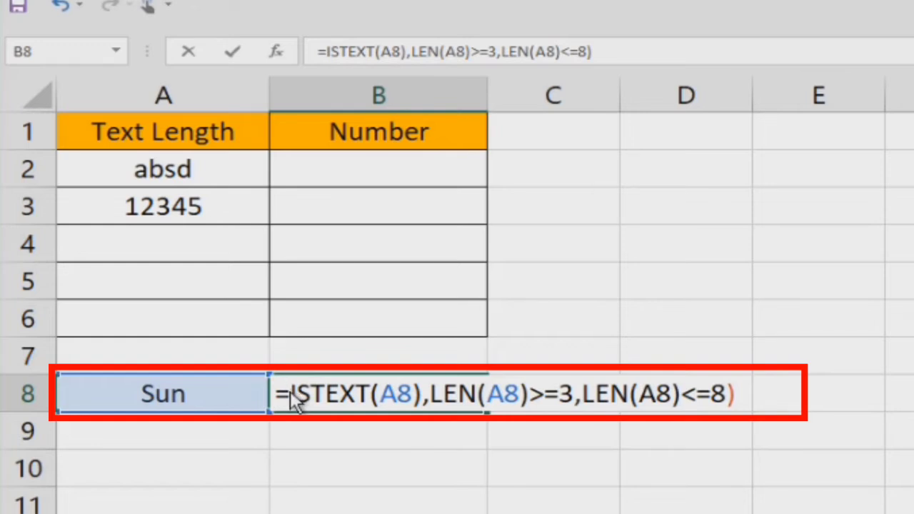
{"action": "type", "text": "AND("}
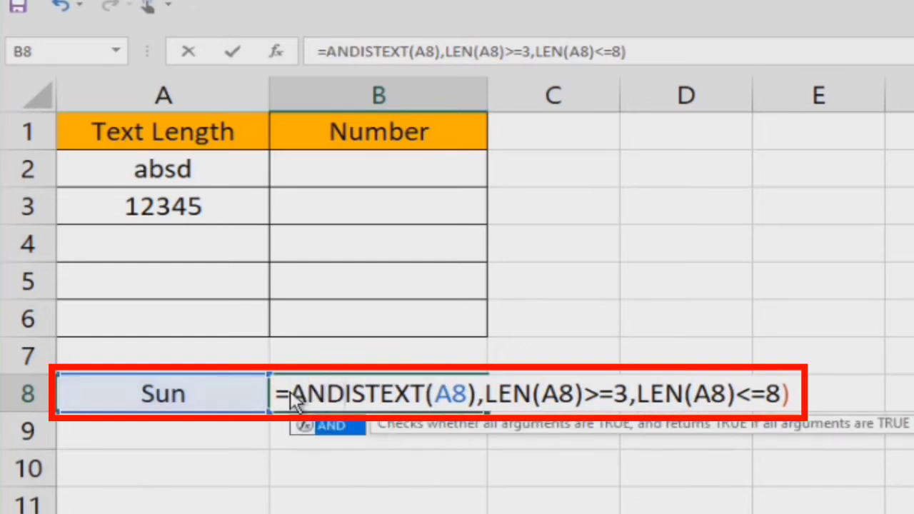
{"action": "key", "text": "Return"}
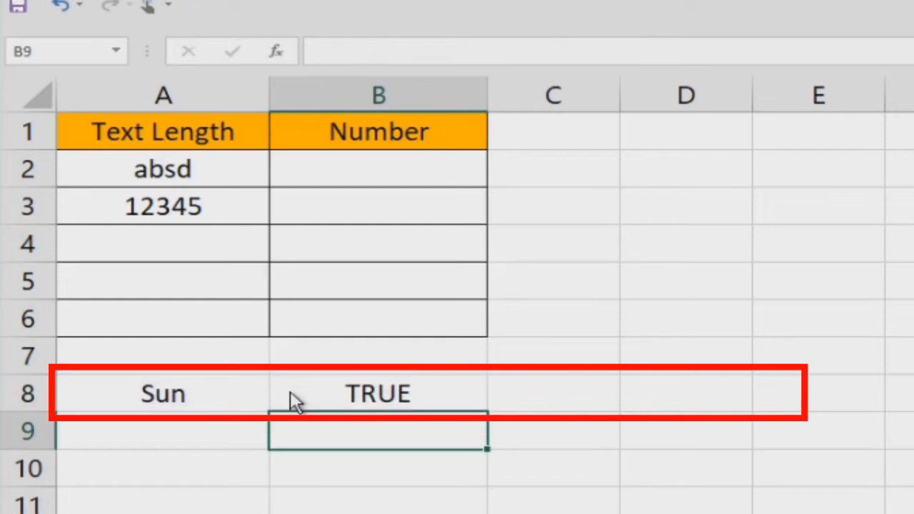
{"action": "left_click", "coordinate": [290, 392]}
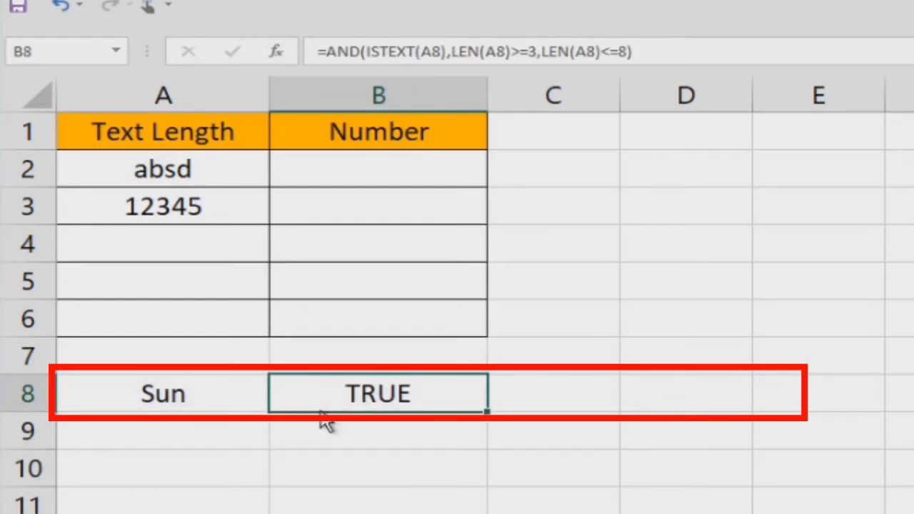
Replace the sample value in A8 with Ok and check the AND formula's result in B8.
{"action": "left_click", "coordinate": [250, 407]}
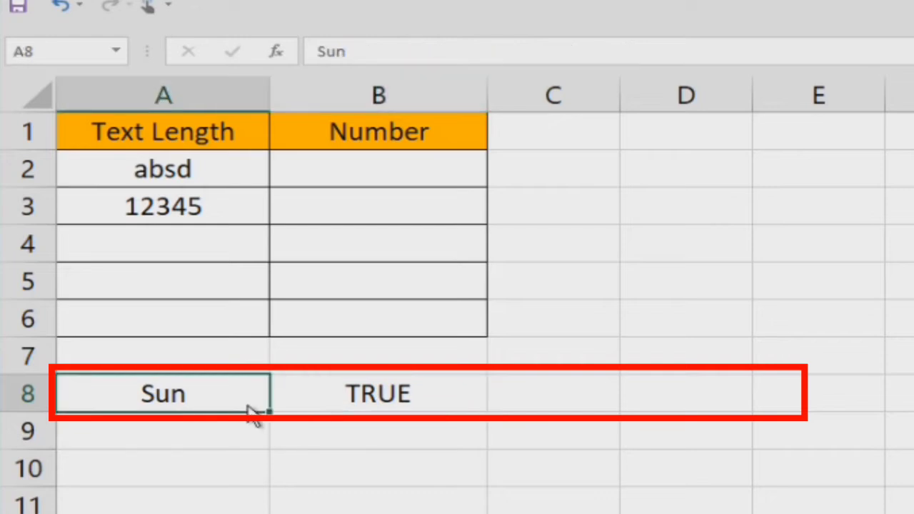
{"action": "type", "text": "Ok"}
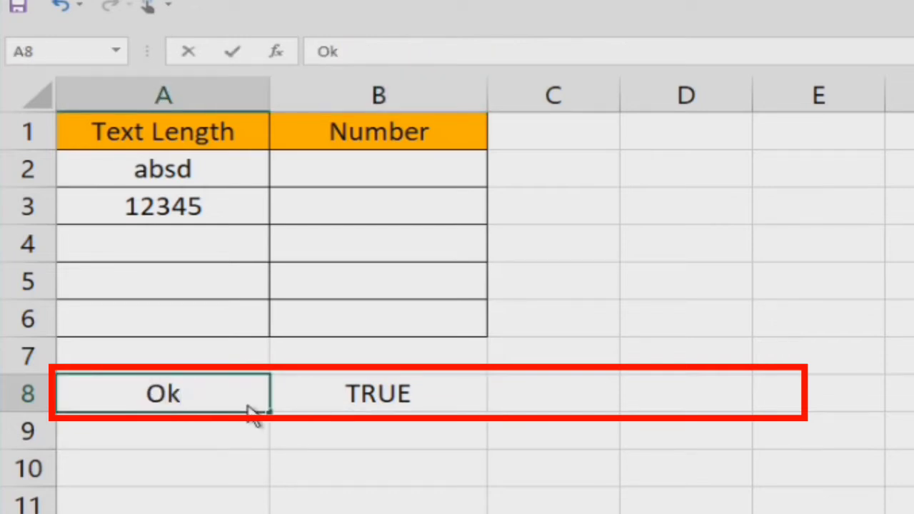
{"action": "key", "text": "Return"}
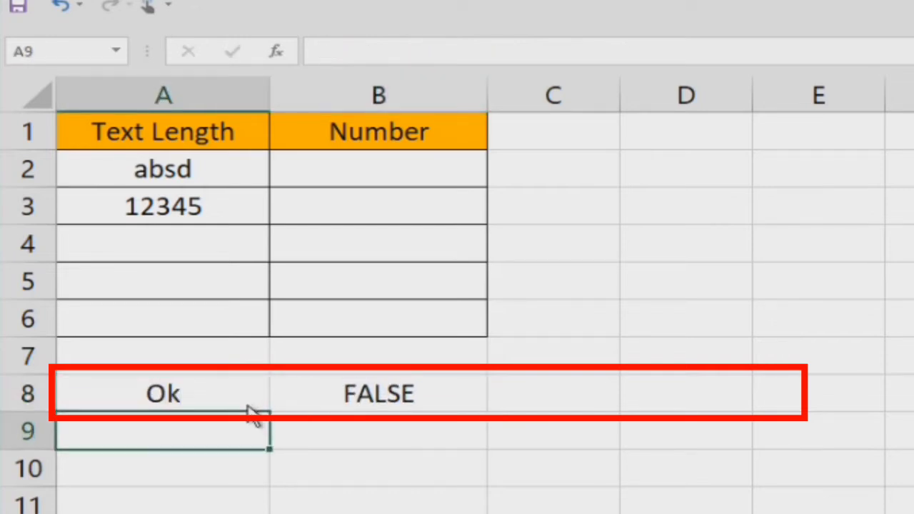
{"action": "key", "text": "Up"}
{"action": "key", "text": "Right"}
Replace the sample value in A8 with the overlong text abcjkkkkkk and check the result in B8.
{"action": "key", "text": "Left"}
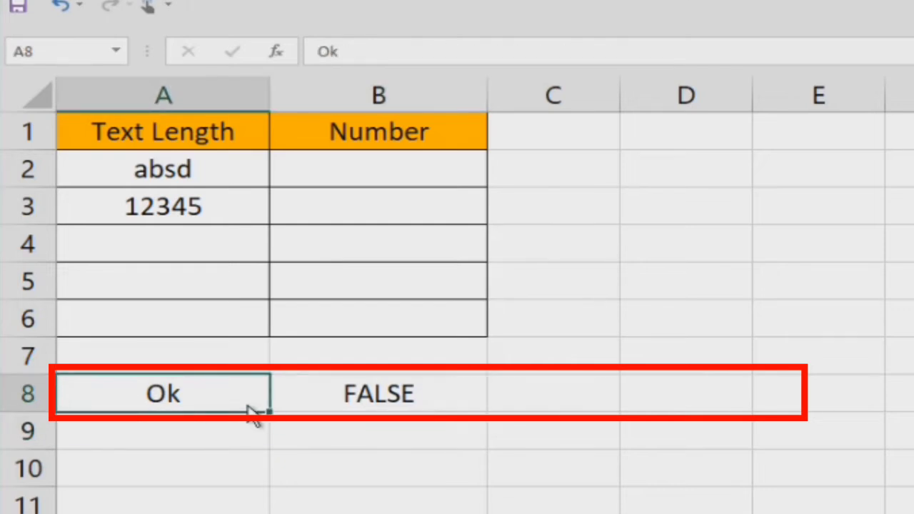
{"action": "type", "text": "abc"}
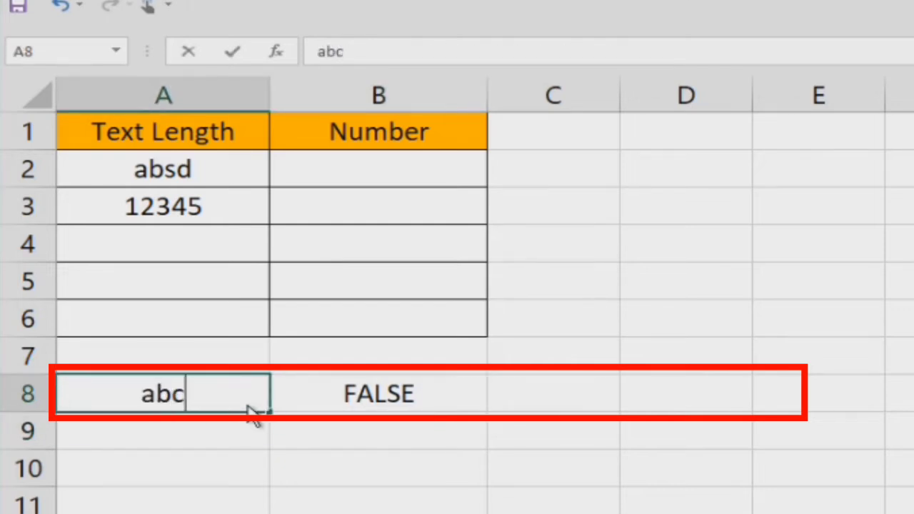
{"action": "type", "text": "jkkkkkk"}
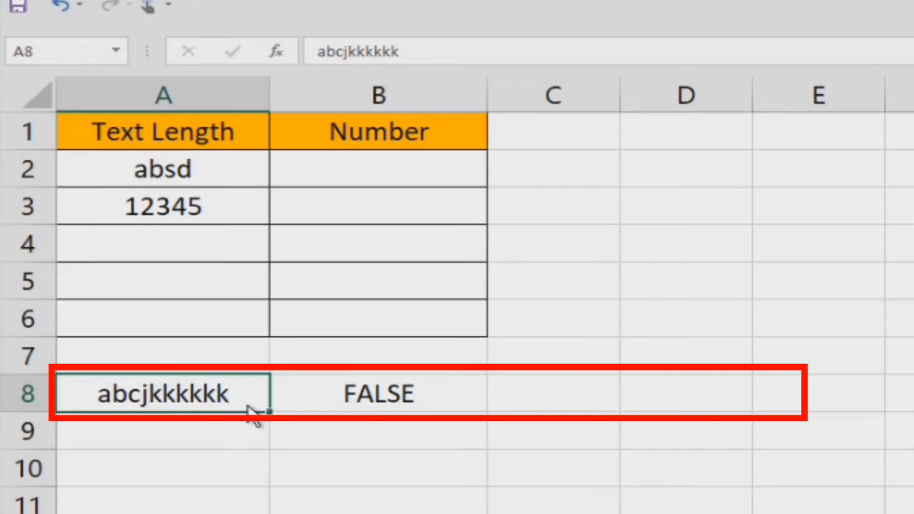
{"action": "key", "text": "Return"}
Set A8 back to Sun and check the AND formula and its result in B8.
{"action": "left_click", "coordinate": [248, 405]}
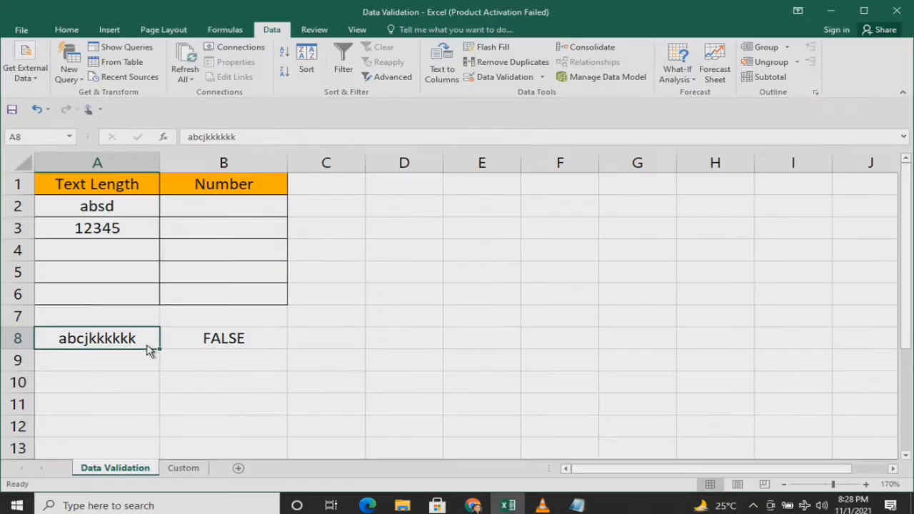
{"action": "type", "text": "Sun"}
{"action": "key", "text": "ctrl+Return"}
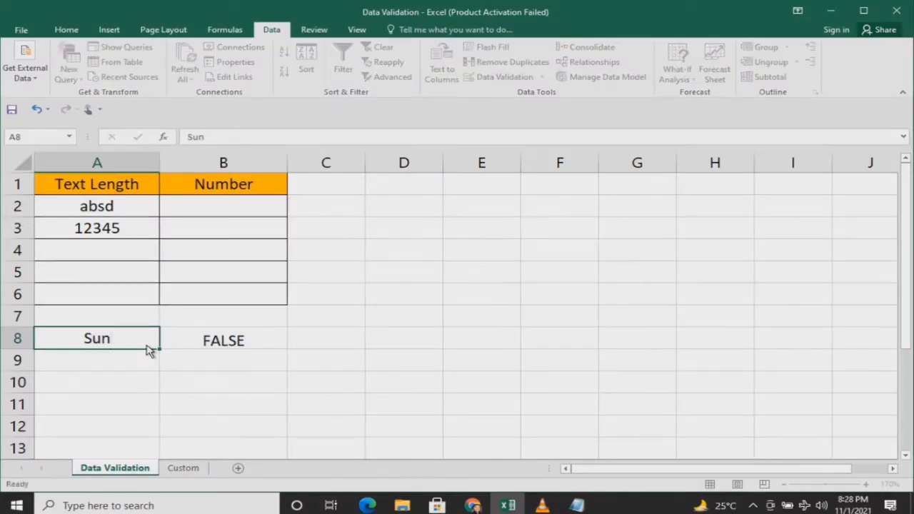
{"action": "key", "text": "Right"}
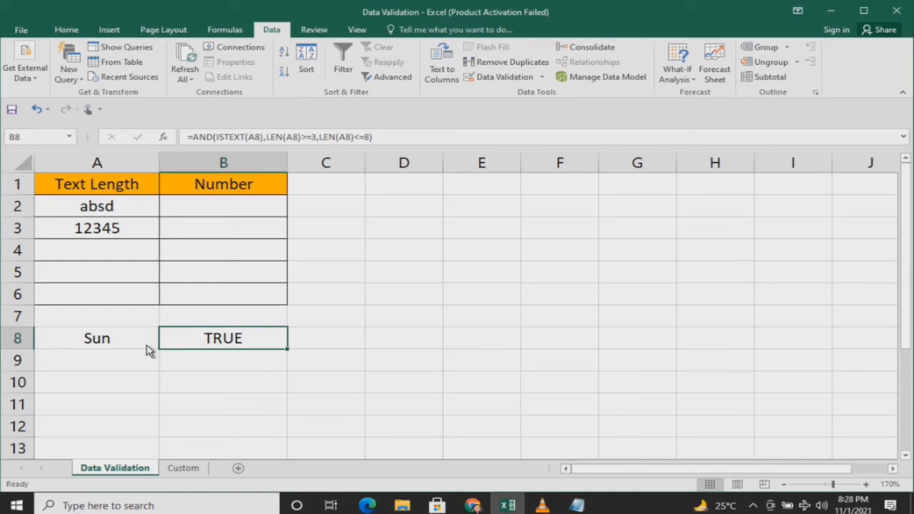
On the Custom sheet, clear the sample entries in A2:B3.
{"action": "left_click", "coordinate": [183, 470]}
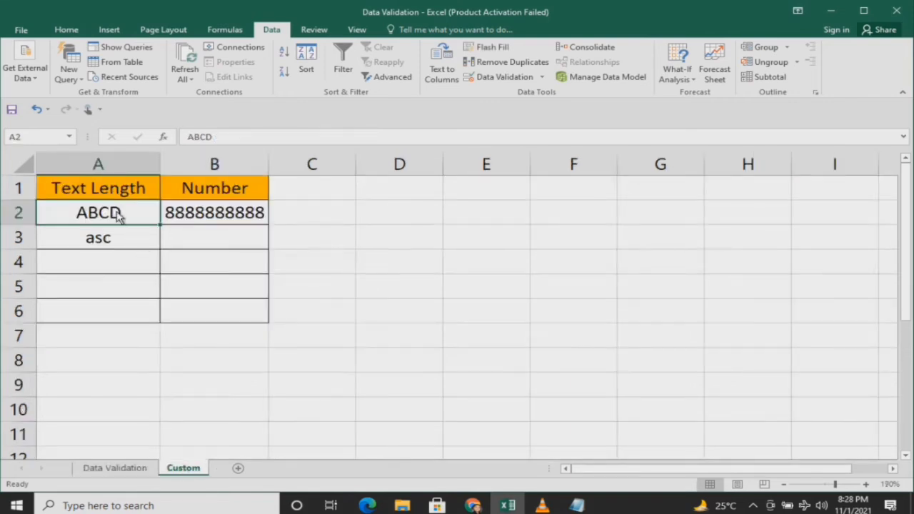
{"action": "key", "text": "shift+Right"}
{"action": "key", "text": "shift+Down"}
{"action": "key", "text": "Delete"}
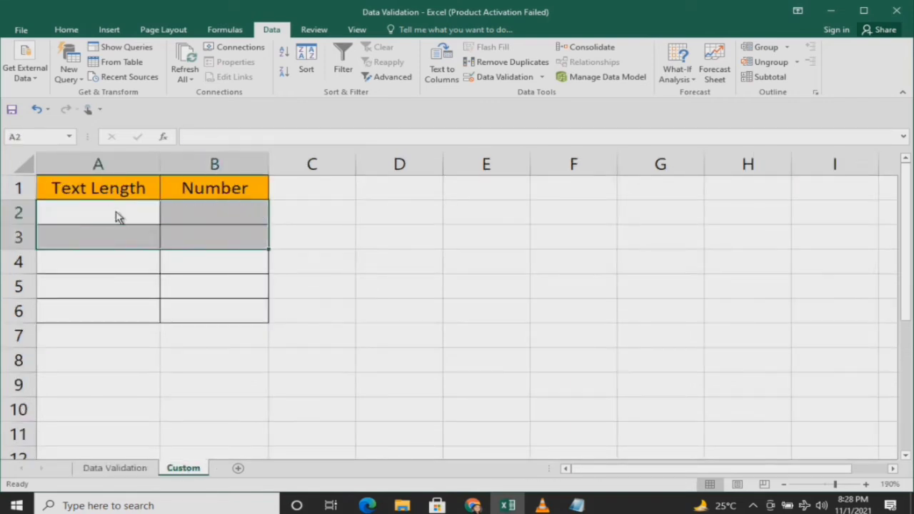
Open Data Validation for the Text Length cells A2:A6 and set the allowed criteria to Custom.
{"action": "key", "text": "Up"}
{"action": "key", "text": "Down"}
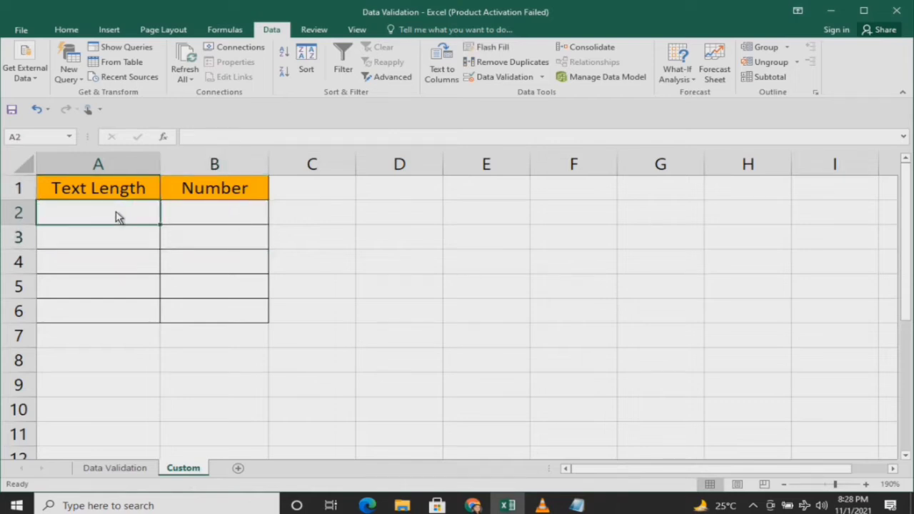
{"action": "key", "text": "shift+Down"}
{"action": "key", "text": "shift+Down"}
{"action": "key", "text": "shift+Down"}
{"action": "key", "text": "shift+Down"}
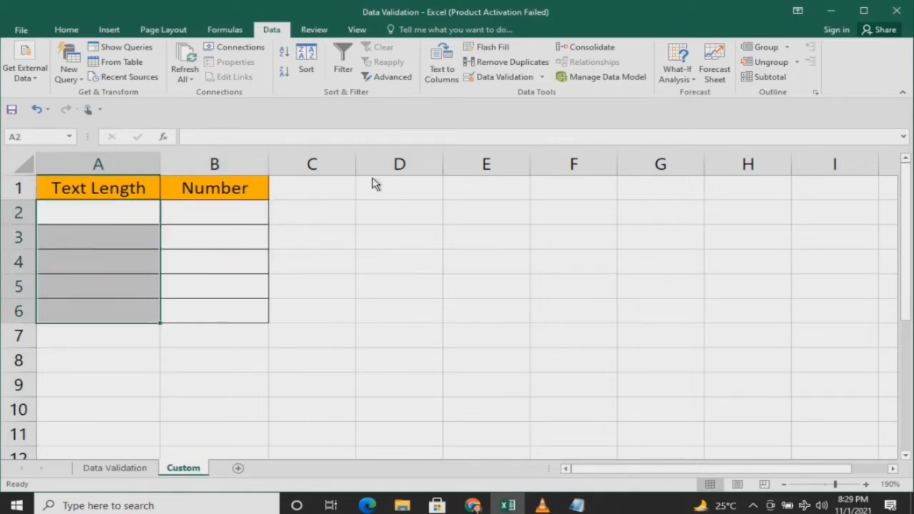
{"action": "left_click", "coordinate": [499, 77]}
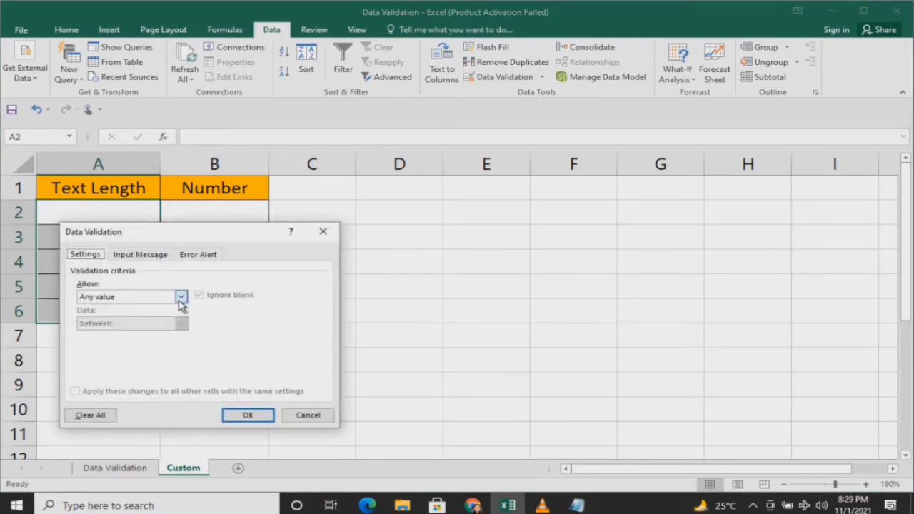
{"action": "left_click", "coordinate": [181, 297]}
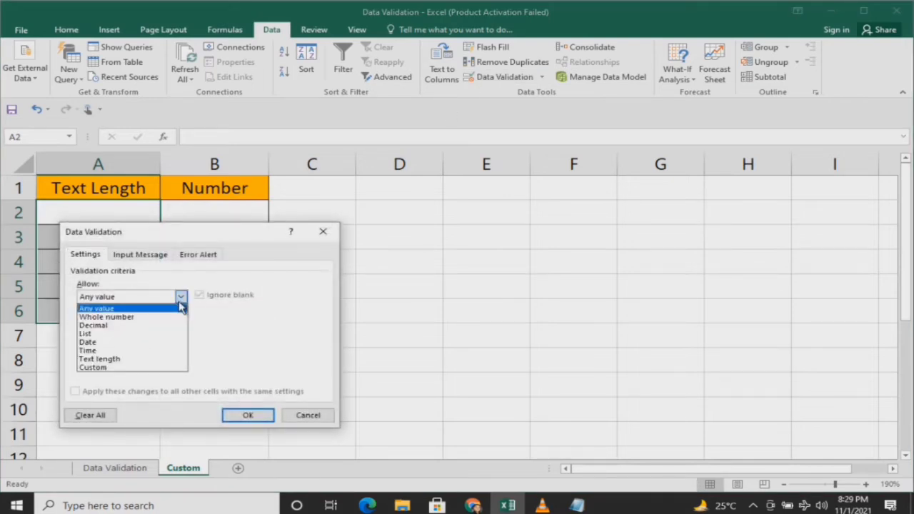
{"action": "left_click", "coordinate": [152, 367]}
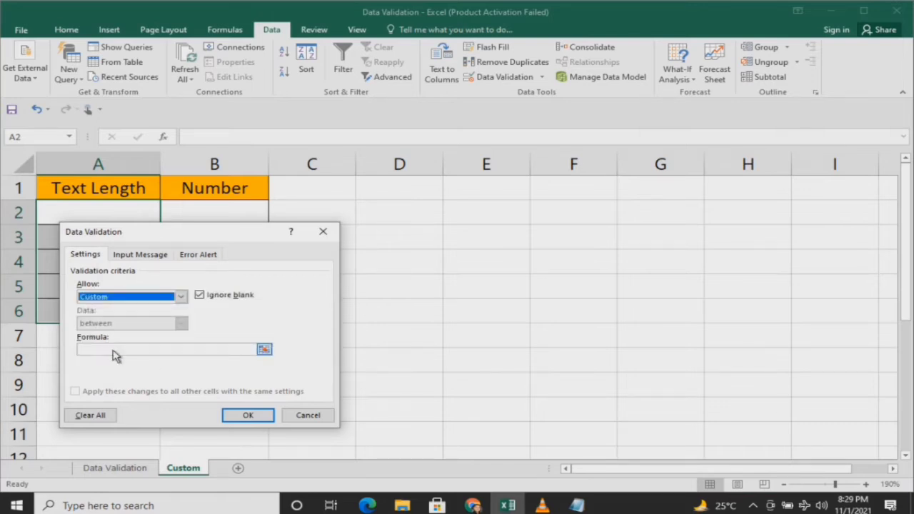
Enter the validation formula =AND(Istext(A2),Len(A2)>=3,Len(A2)<=8) and apply the rule to A2:A6.
{"action": "left_click", "coordinate": [114, 355]}
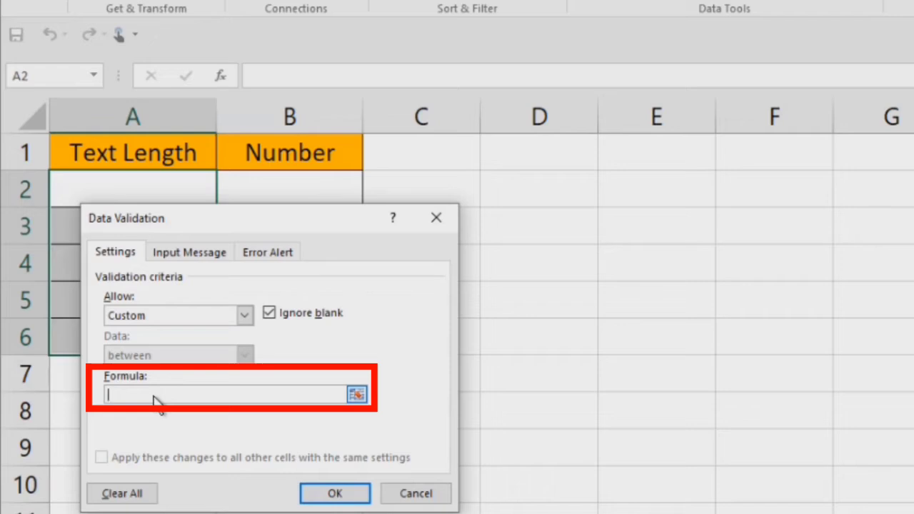
{"action": "type", "text": "=AND("}
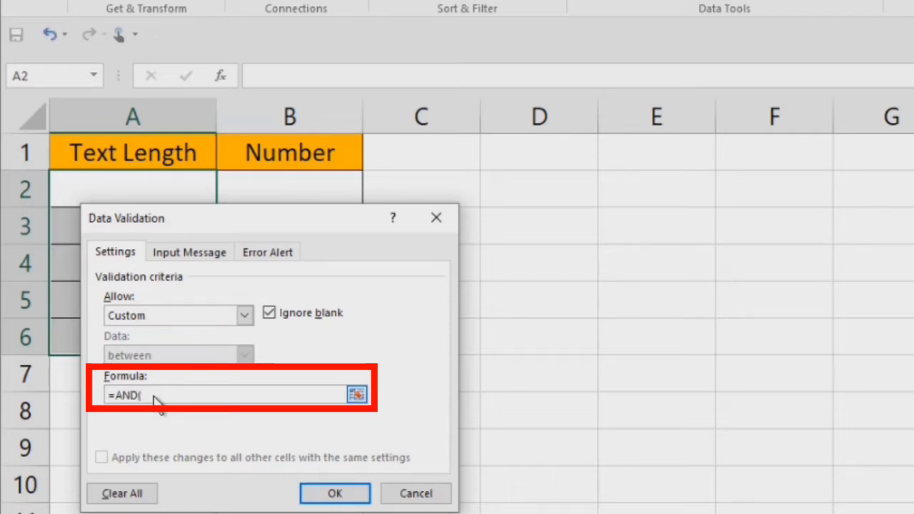
{"action": "type", "text": "istext"}
{"action": "type", "text": "("}
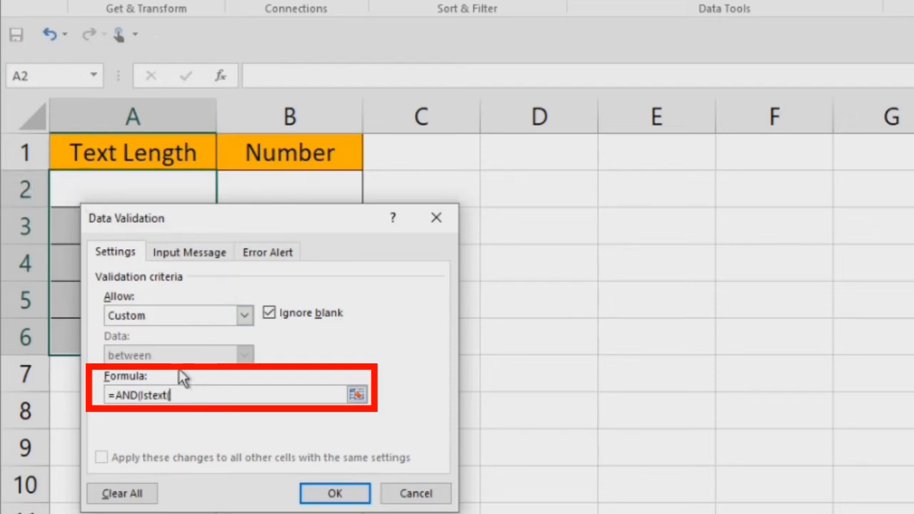
{"action": "type", "text": "A2"}
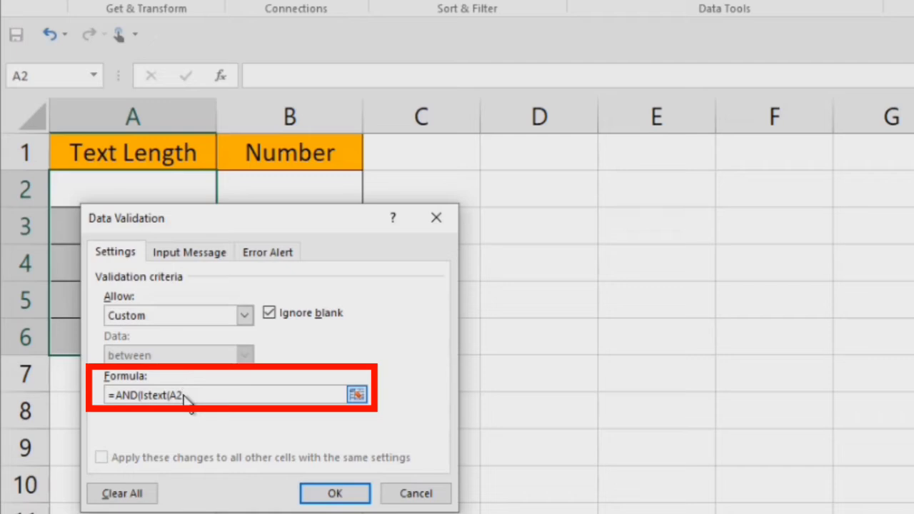
{"action": "type", "text": "),Len(A2)>=3,Len(A2)"}
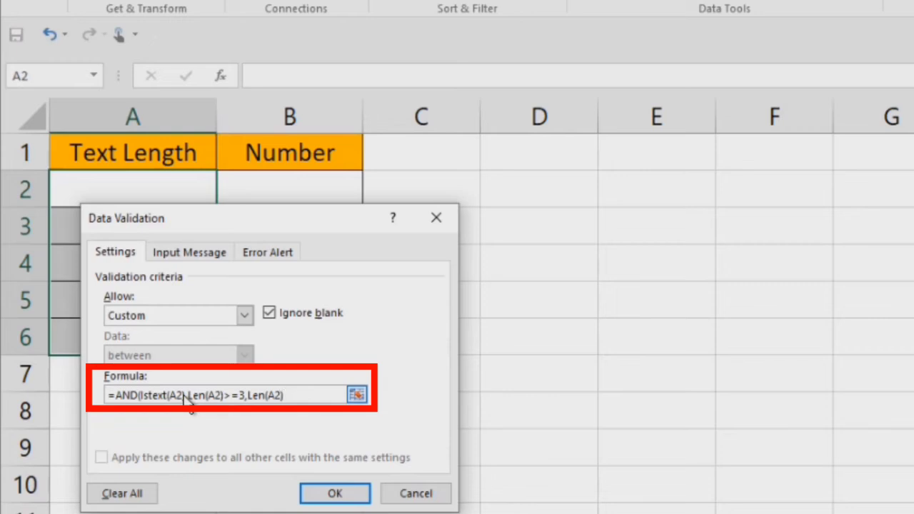
{"action": "type", "text": "<=8)"}
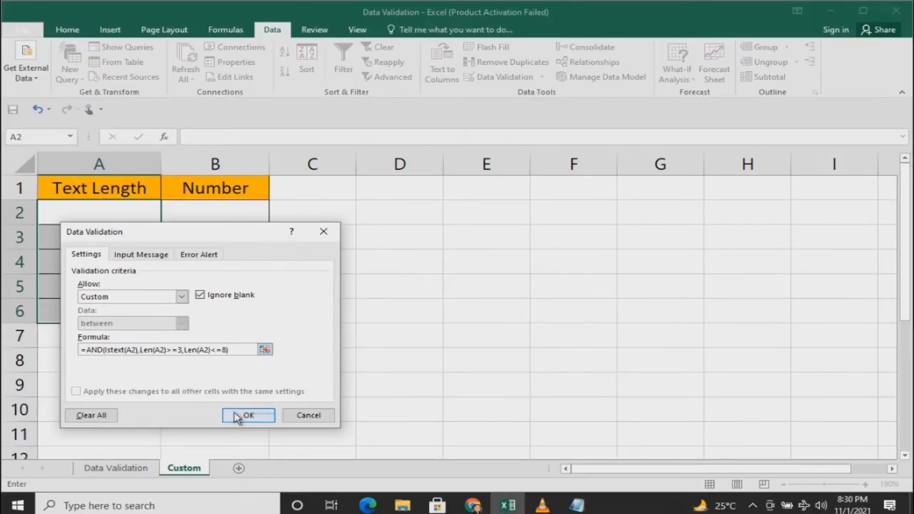
{"action": "left_click", "coordinate": [335, 493]}
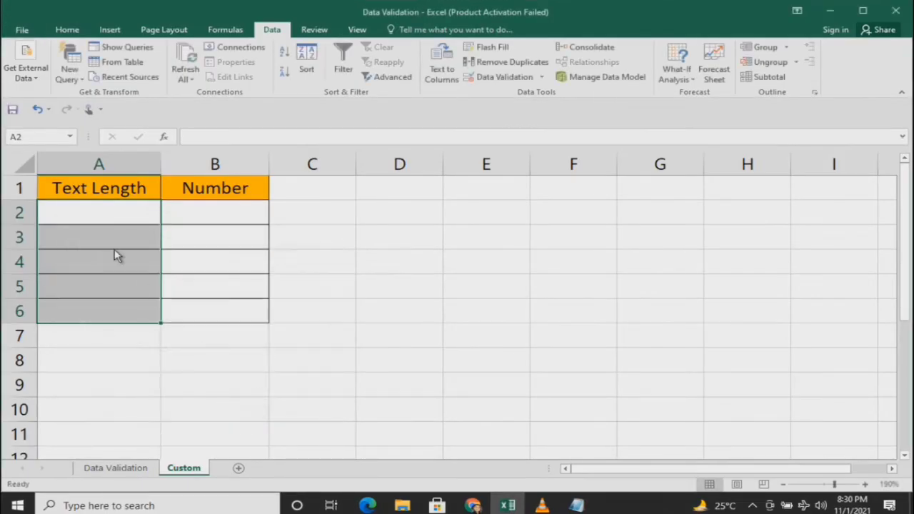
Test the validation rule by trying to enter the number 123 in A2, and cancel the entry.
{"action": "left_click", "coordinate": [103, 223]}
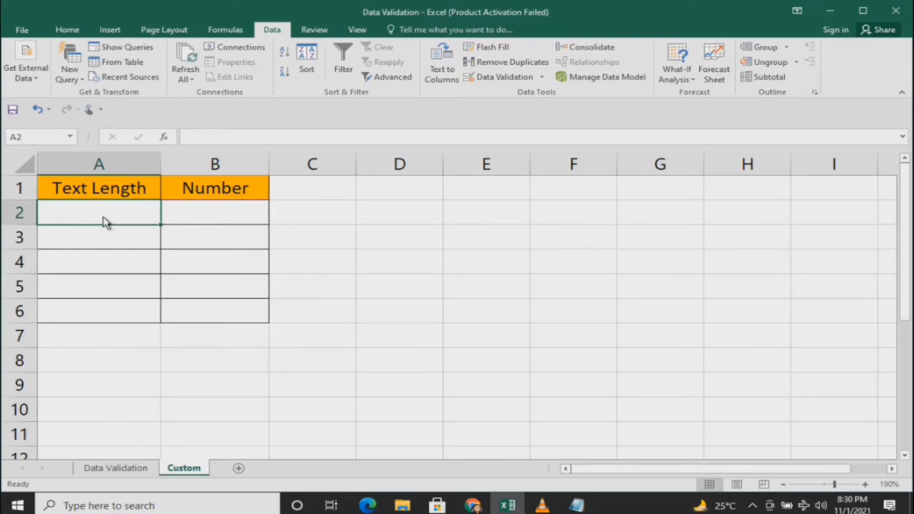
{"action": "type", "text": "12"}
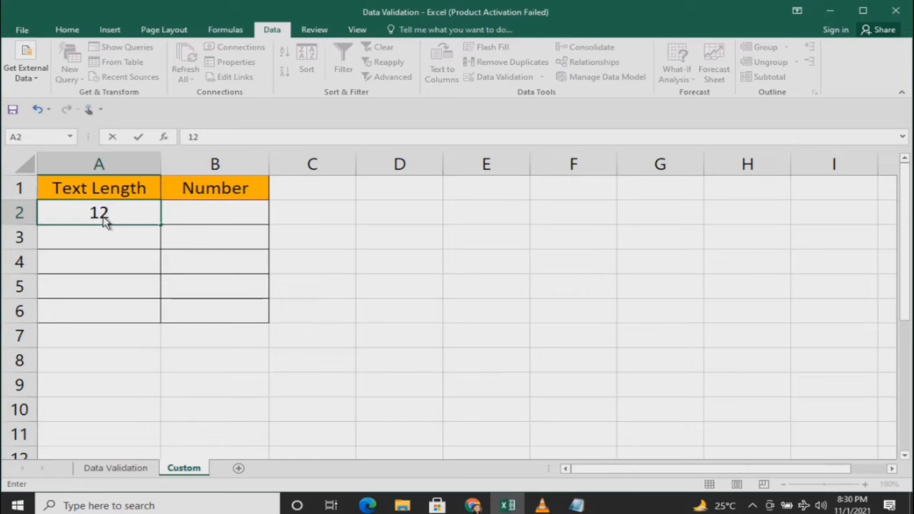
{"action": "type", "text": "3"}
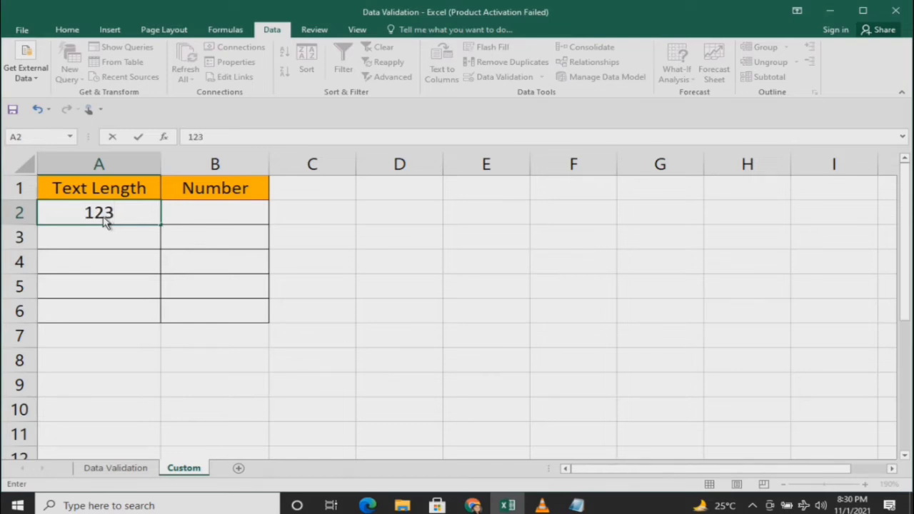
{"action": "key", "text": "Return"}
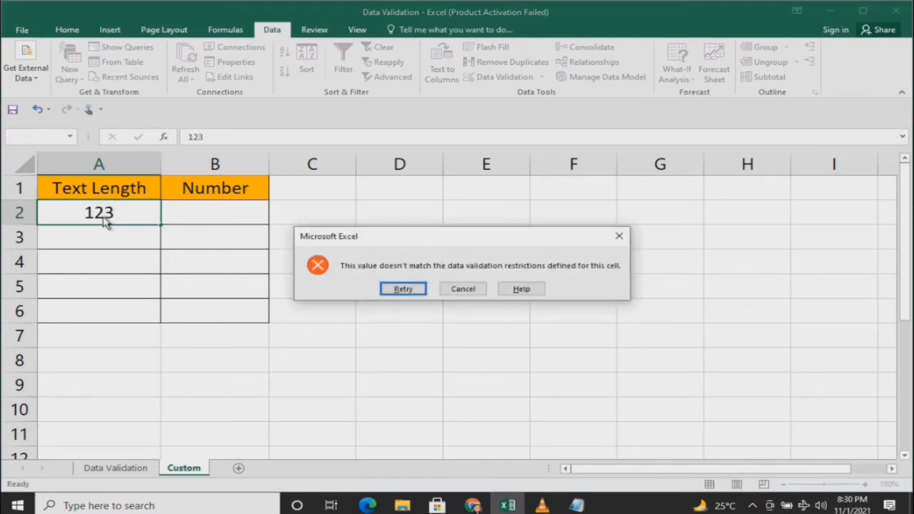
{"action": "left_click", "coordinate": [474, 293]}
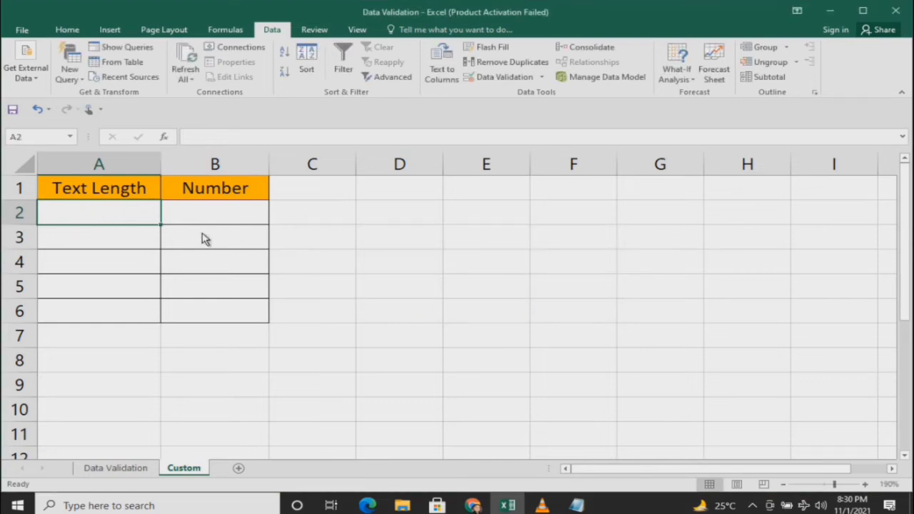
Test the minimum length by trying to enter the two-character text Ok in A2, and cancel the entry.
{"action": "type", "text": "Ok"}
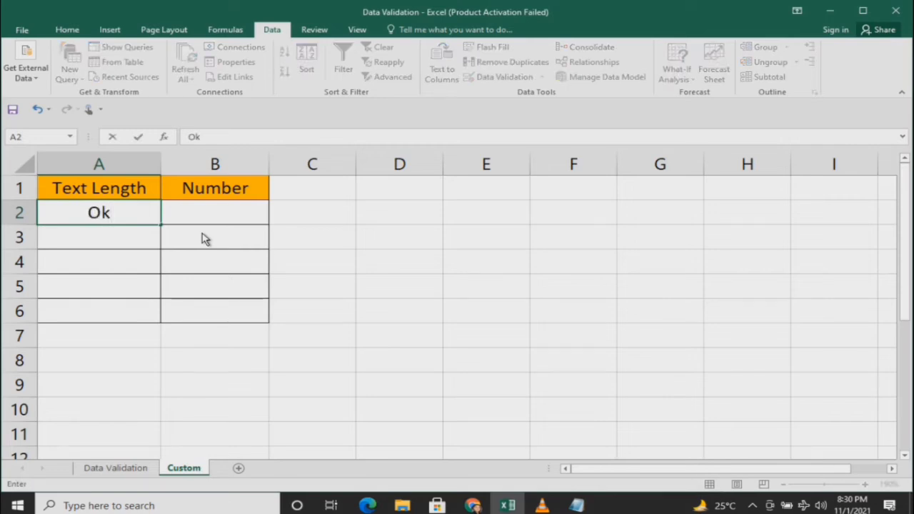
{"action": "key", "text": "Return"}
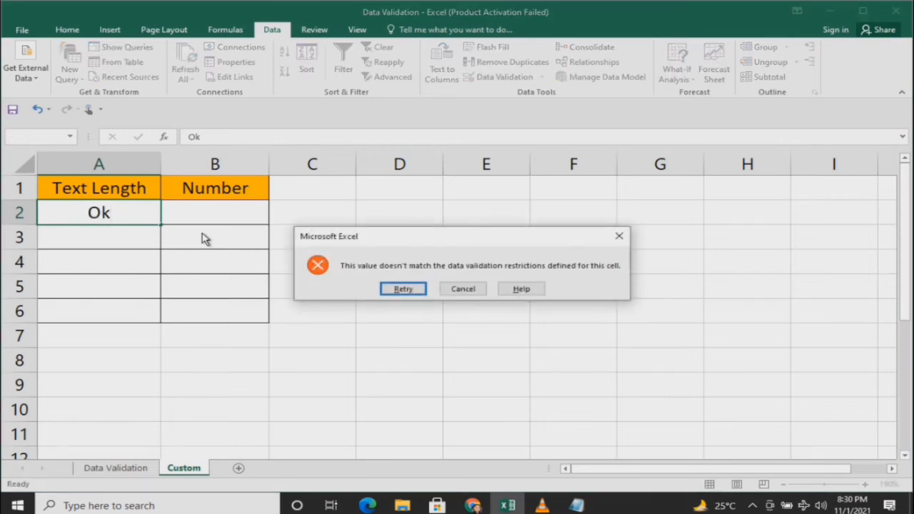
{"action": "left_click", "coordinate": [454, 293]}
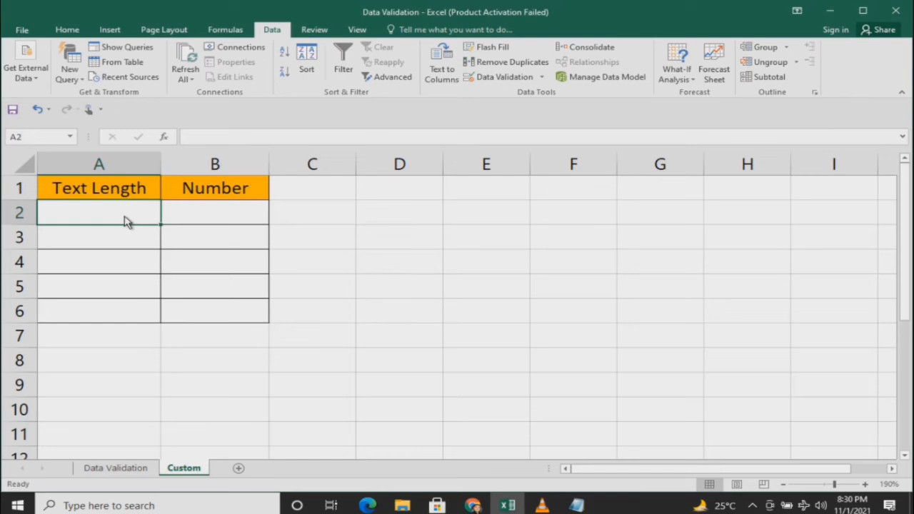
Enter the text abcd\ in A2 to test a length within the allowed range.
{"action": "type", "text": "abc"}
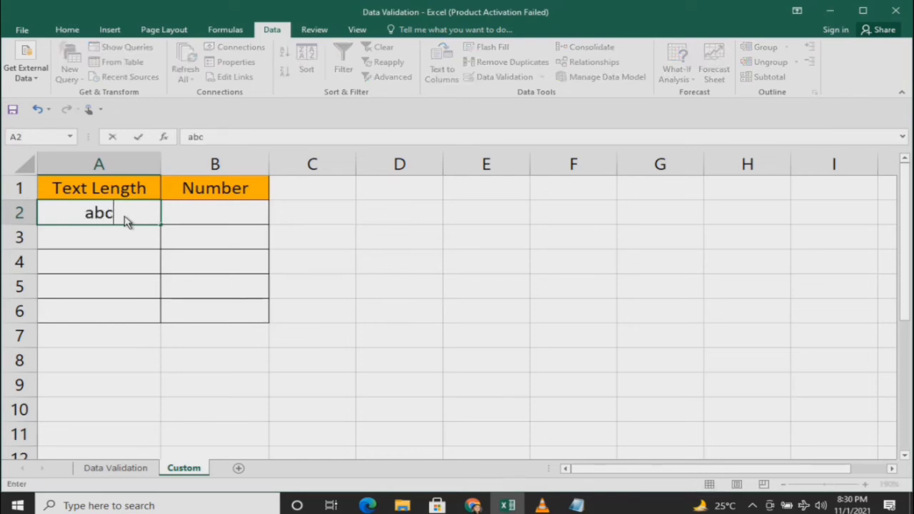
{"action": "type", "text": "d\\"}
{"action": "key", "text": "Return"}
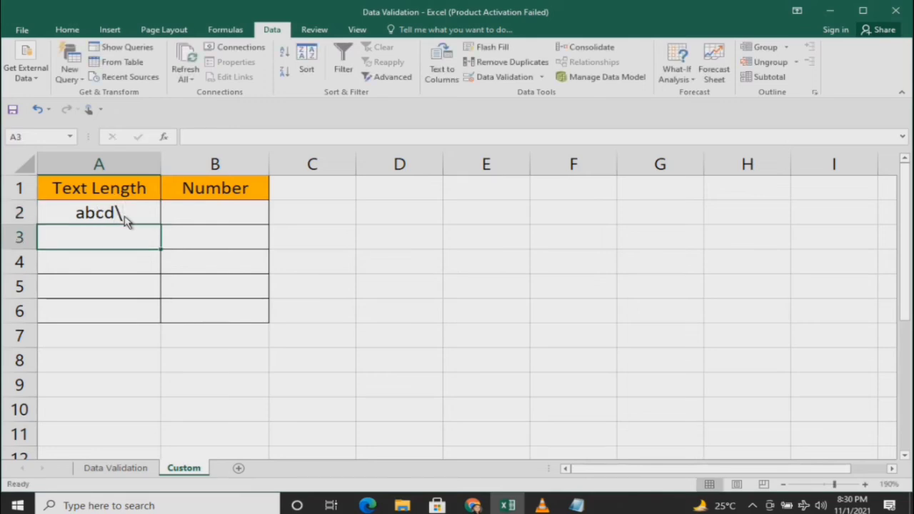
Test the maximum length by trying to enter the ten-character text asdfghjklo in A3, and cancel the entry.
{"action": "type", "text": "as"}
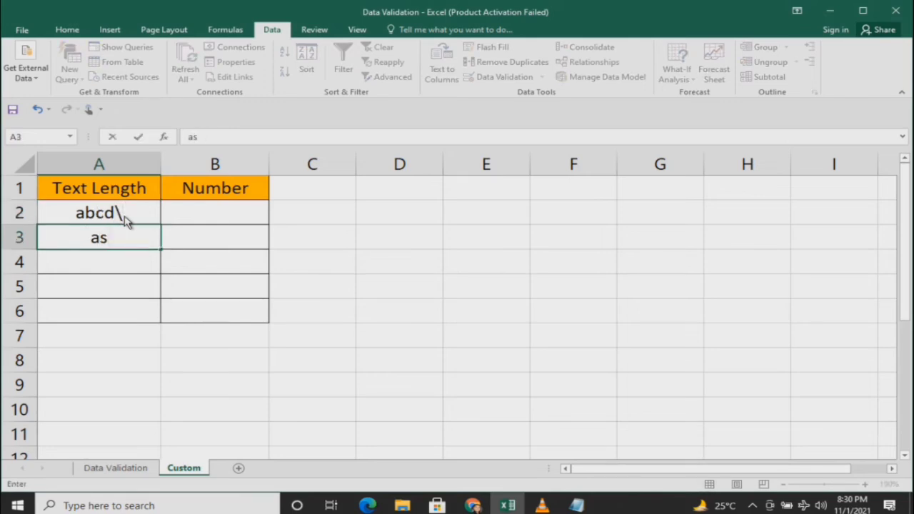
{"action": "type", "text": "dfghjklo"}
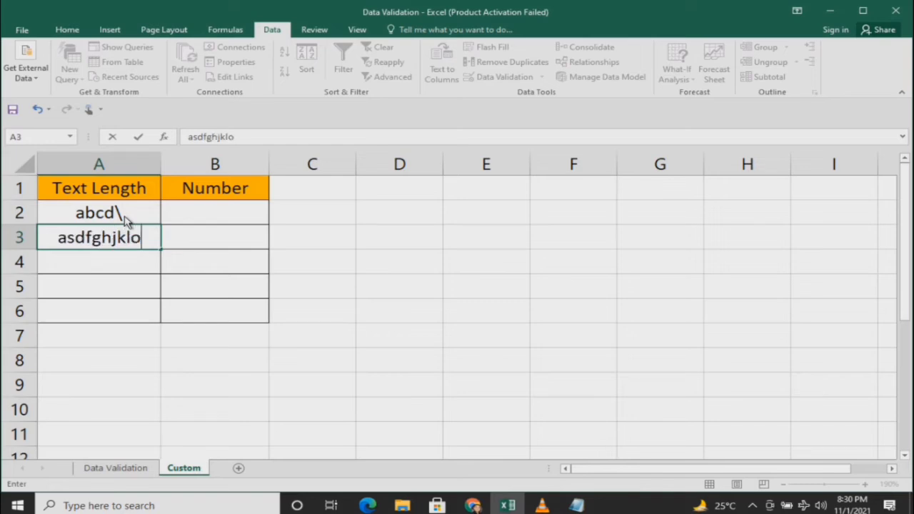
{"action": "key", "text": "Return"}
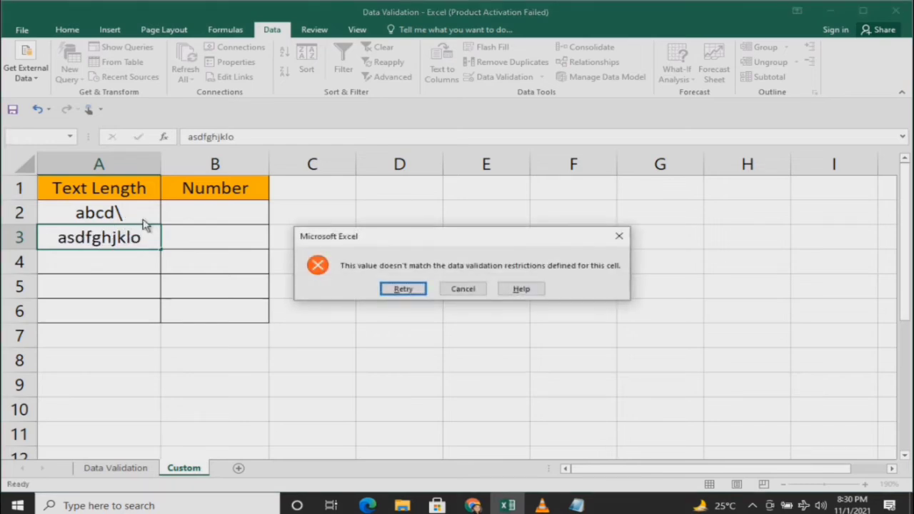
{"action": "left_click", "coordinate": [463, 289]}
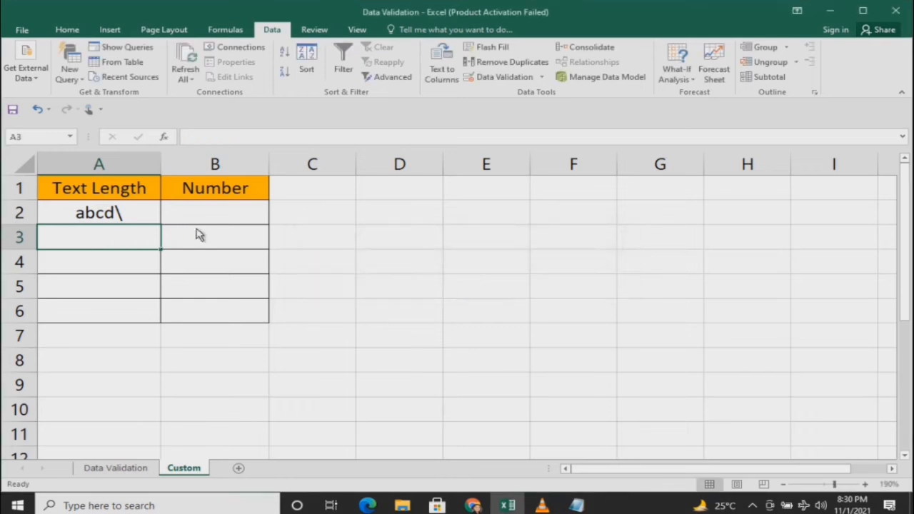
Open Data Validation for the Number cells B2:B6 and set the allowed criteria to Custom.
{"action": "left_click", "coordinate": [149, 221]}
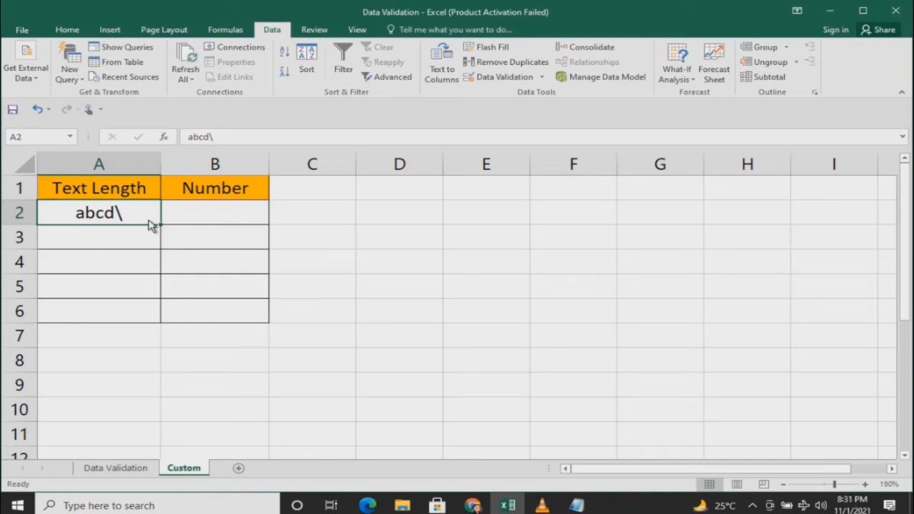
{"action": "key", "text": "Tab"}
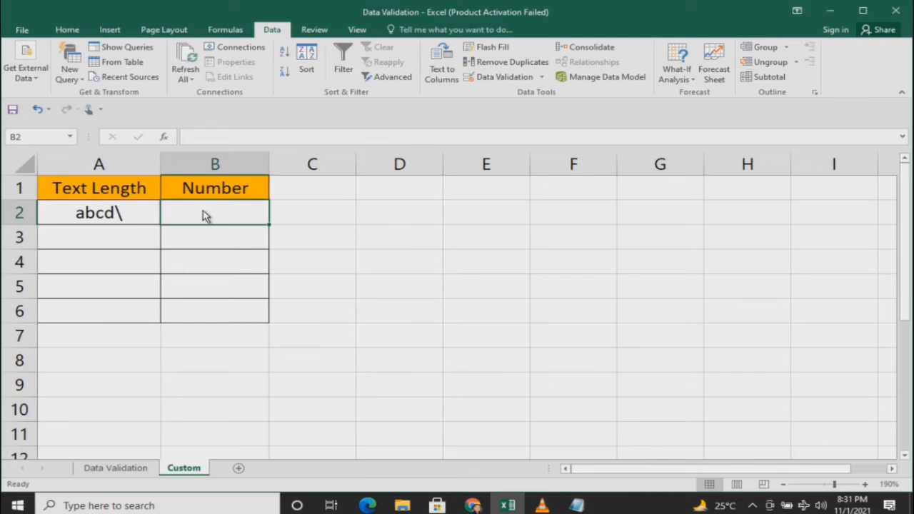
{"action": "key", "text": "shift+Down"}
{"action": "key", "text": "shift+Down"}
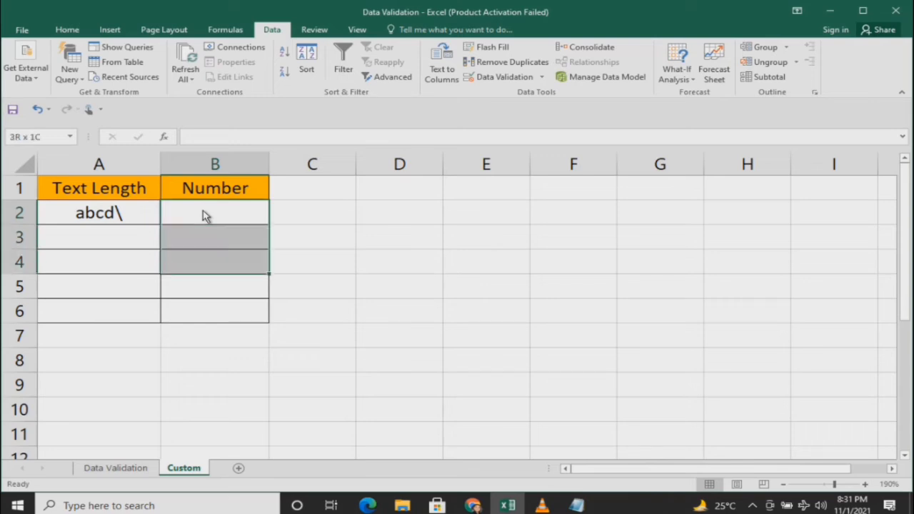
{"action": "key", "text": "shift+Down"}
{"action": "key", "text": "shift+Down"}
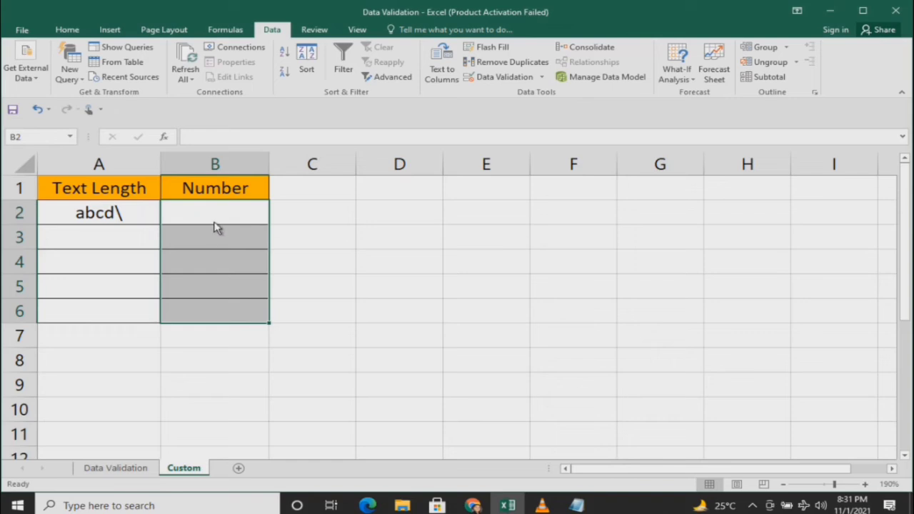
{"action": "left_click", "coordinate": [504, 77]}
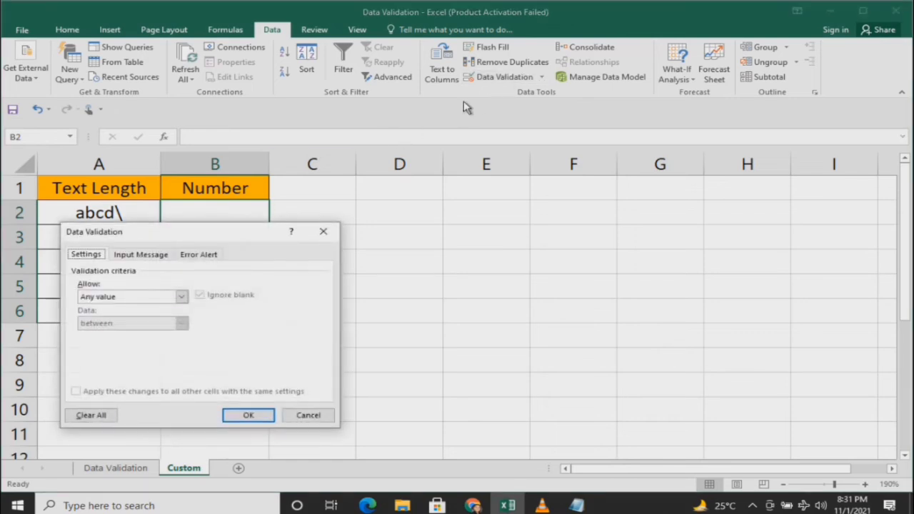
{"action": "left_click", "coordinate": [182, 296]}
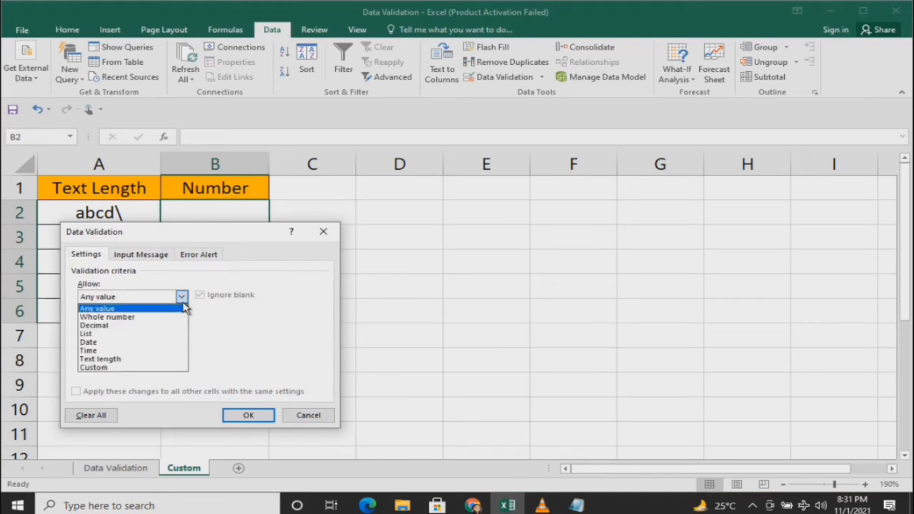
{"action": "left_click", "coordinate": [142, 371]}
Enter the validation formula =AND(ISNUMBER(B2),Len(B2)=10) and apply the rule to B2:B6.
{"action": "left_click", "coordinate": [143, 351]}
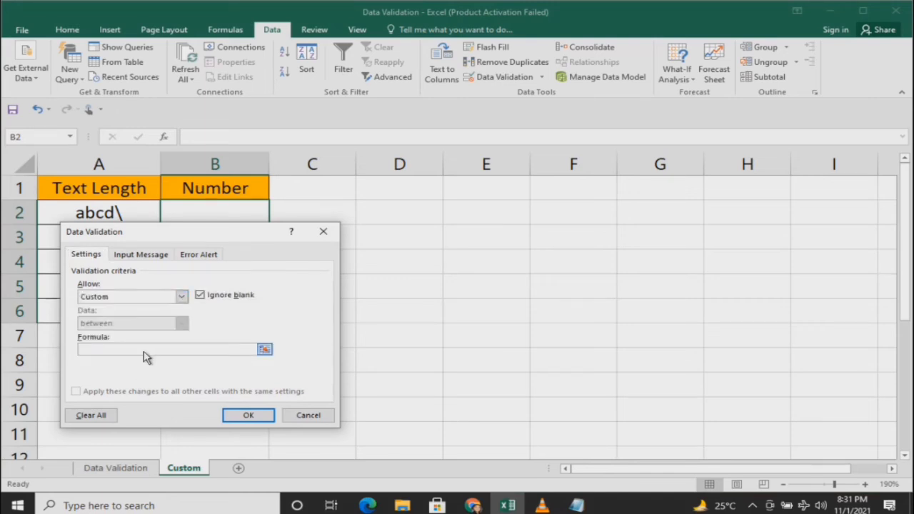
{"action": "type", "text": "="}
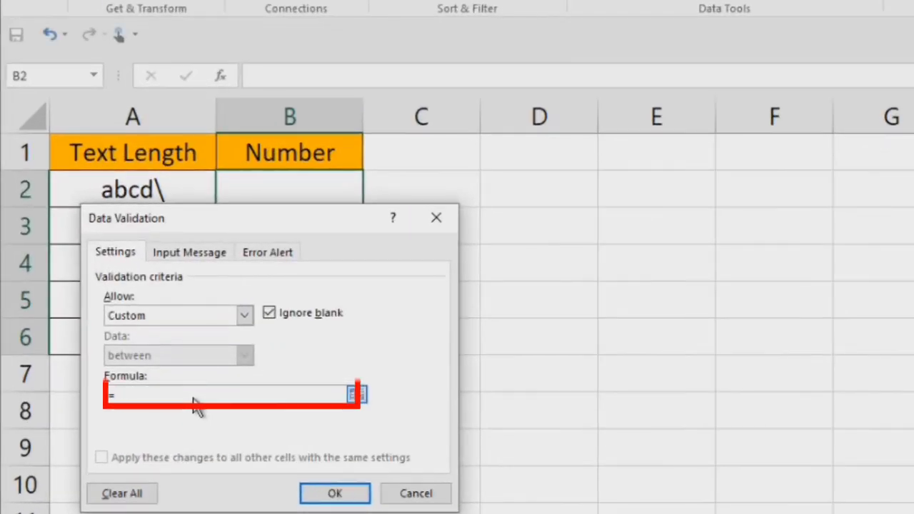
{"action": "type", "text": "AND"}
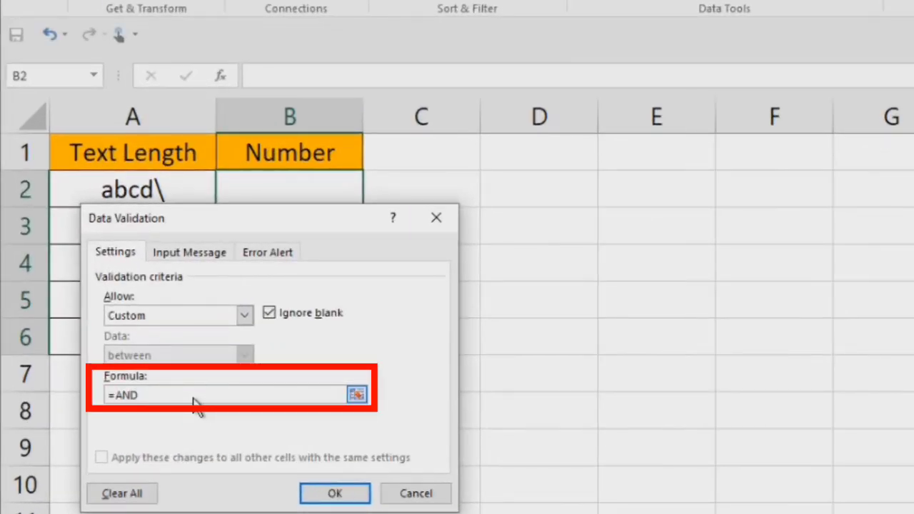
{"action": "type", "text": "(ISNUMBER"}
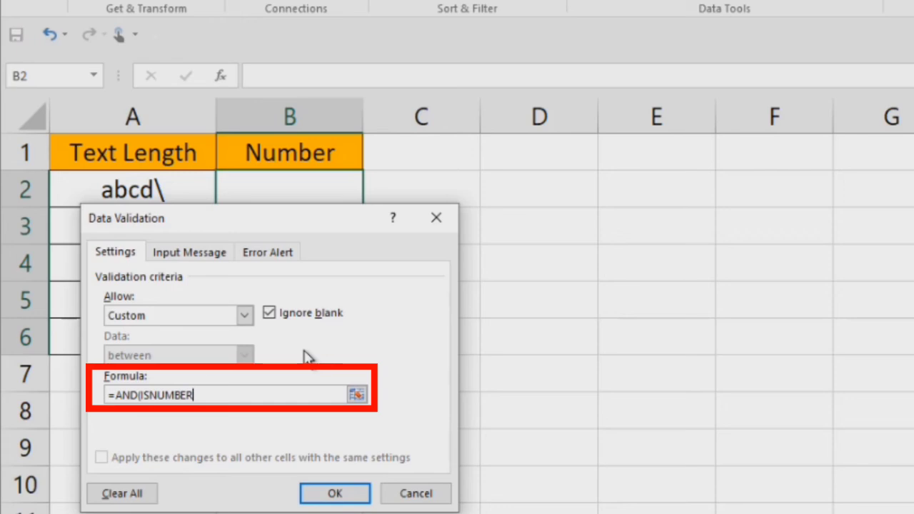
{"action": "type", "text": "("}
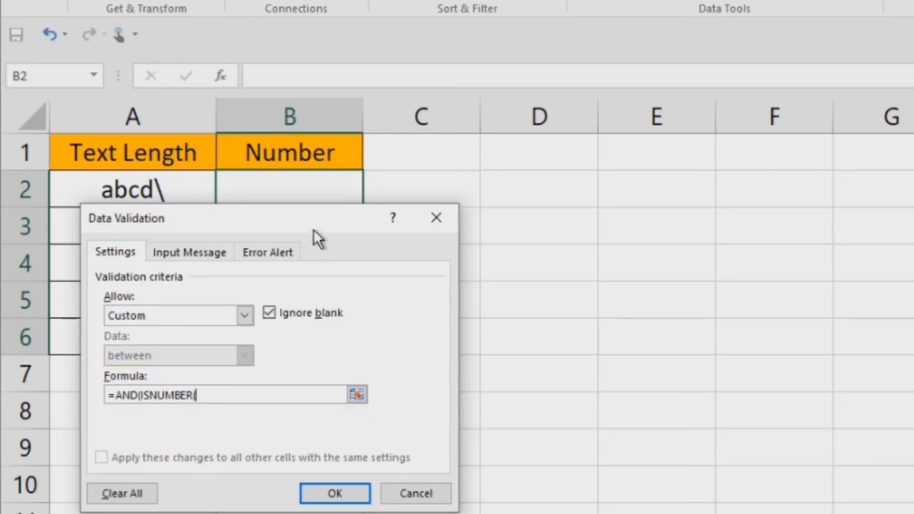
{"action": "left_click_drag", "start_coordinate": [319, 221], "coordinate": [424, 304]}
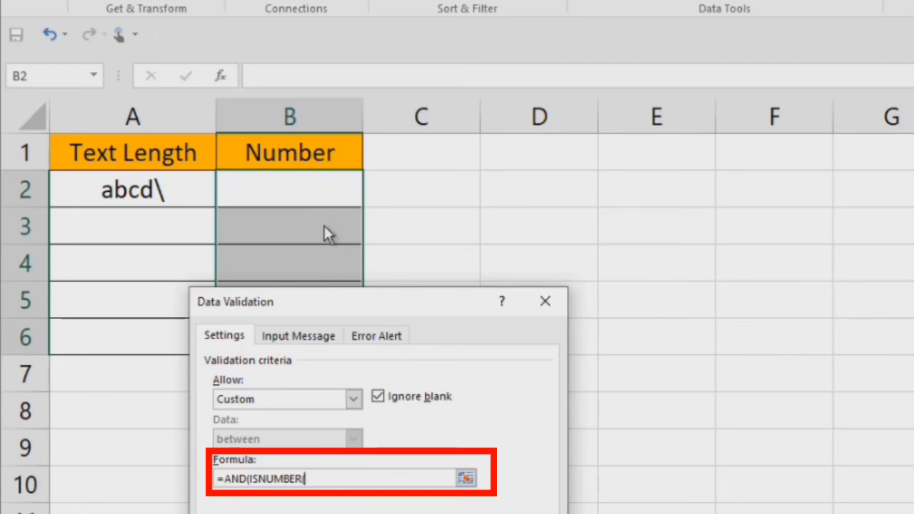
{"action": "type", "text": "B2),Len"}
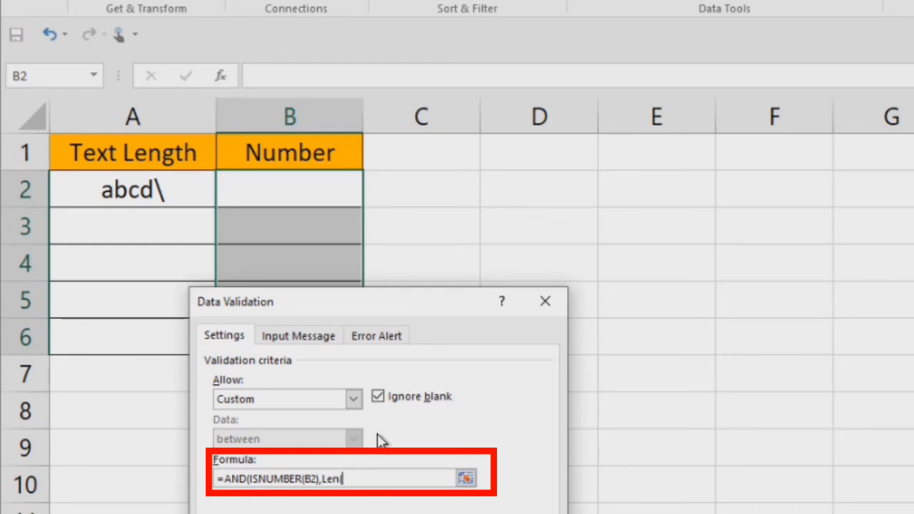
{"action": "type", "text": "(B2)=10"}
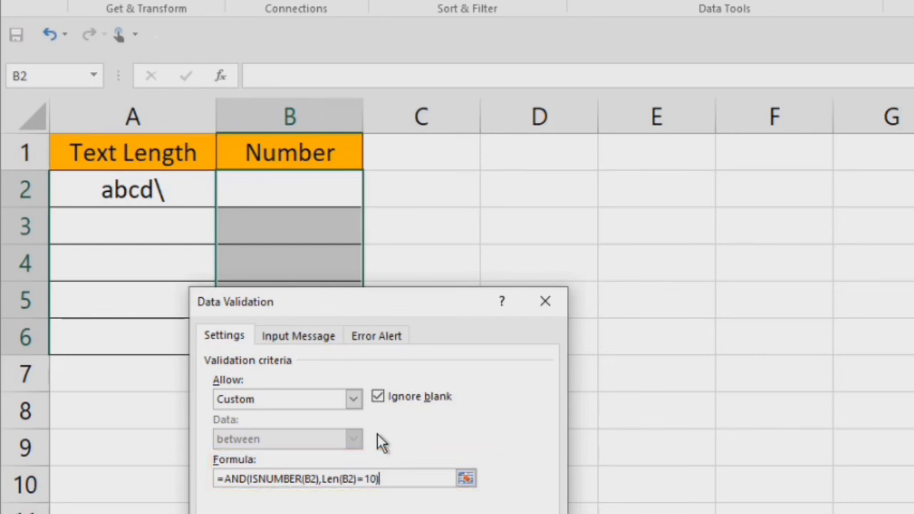
{"action": "type", "text": ")"}
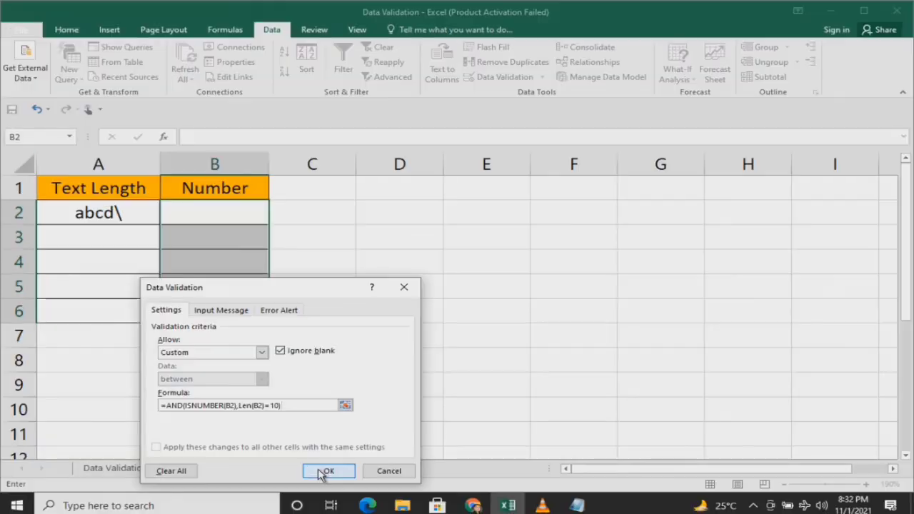
{"action": "left_click", "coordinate": [324, 472]}
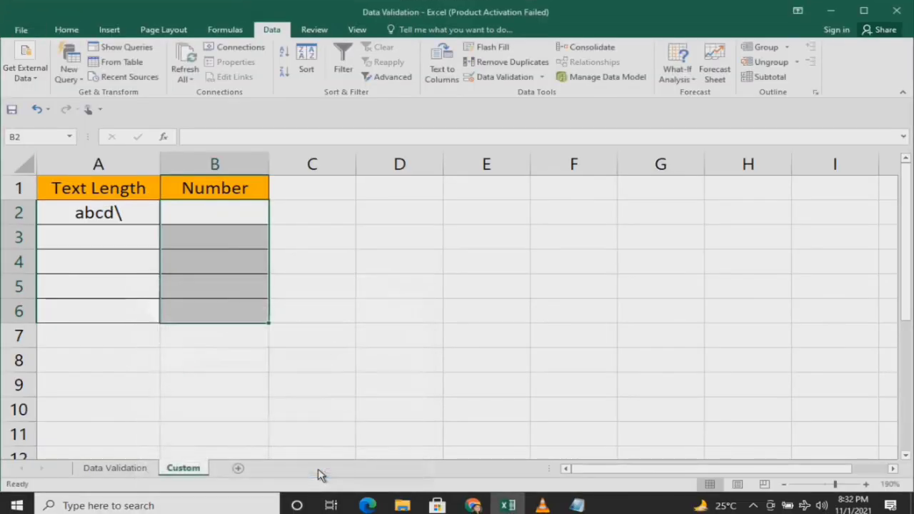
{"action": "left_click", "coordinate": [247, 217]}
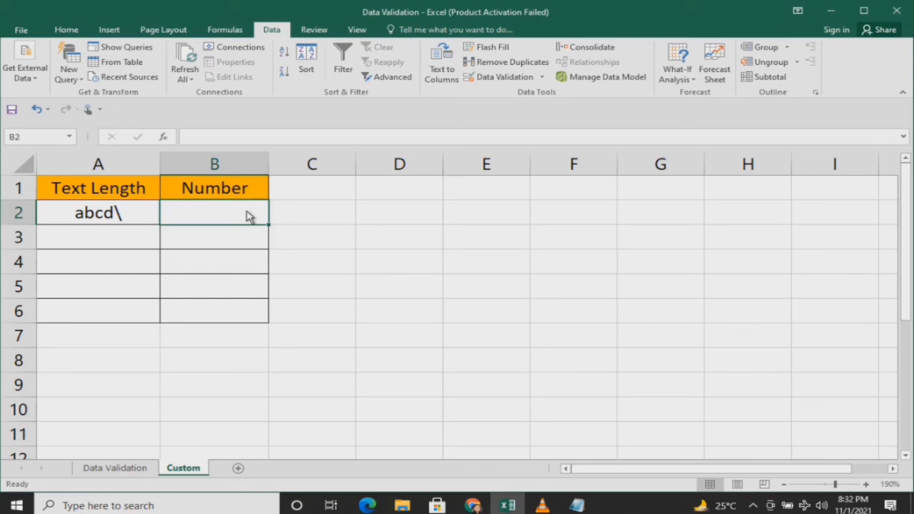
{"action": "type", "text": "8888"}
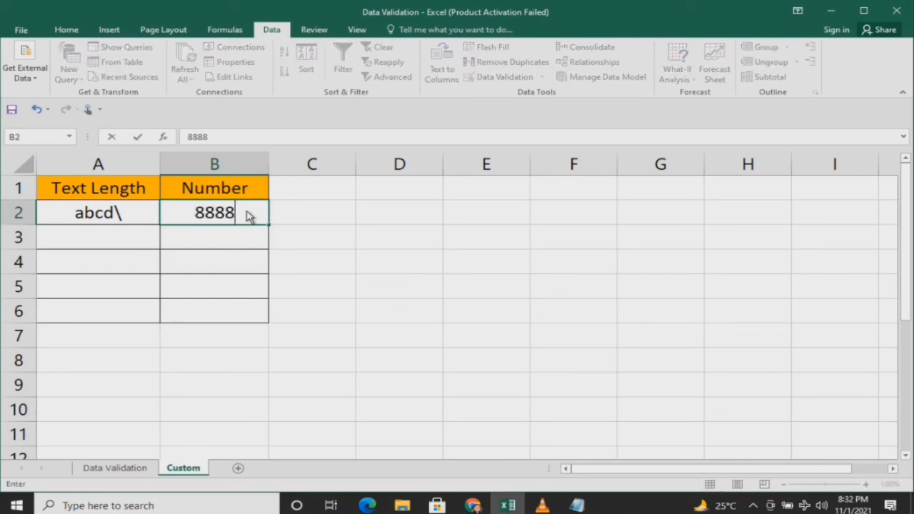
{"action": "type", "text": "888888"}
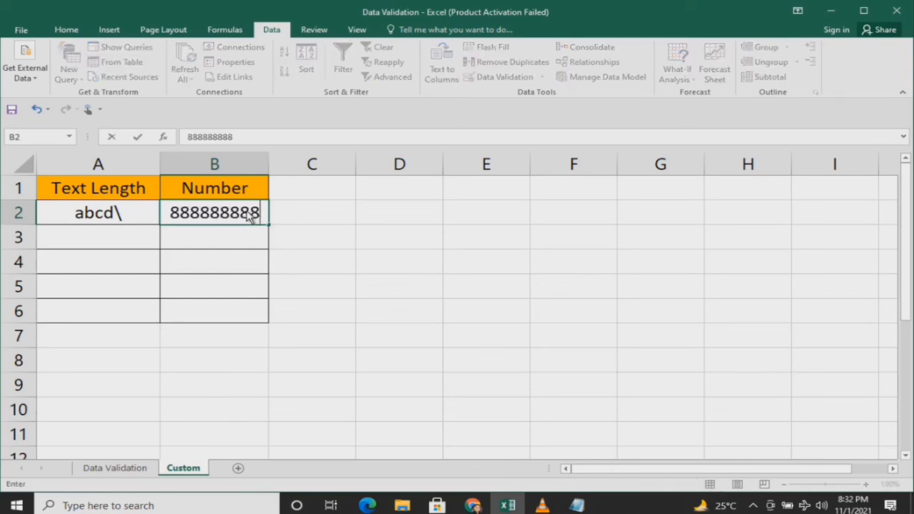
{"action": "key", "text": "Return"}
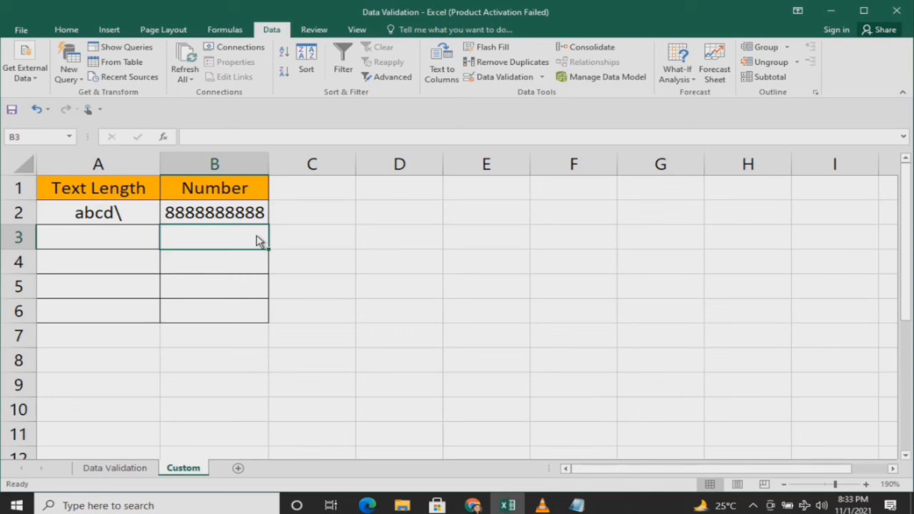
Test the Number rule with too few digits by trying to enter 12345 in B3, and cancel the entry.
{"action": "type", "text": "12345"}
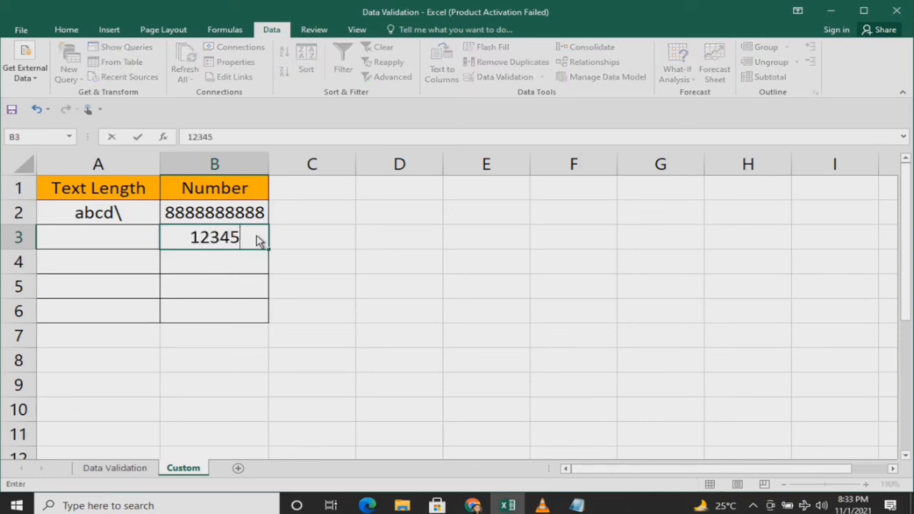
{"action": "key", "text": "Return"}
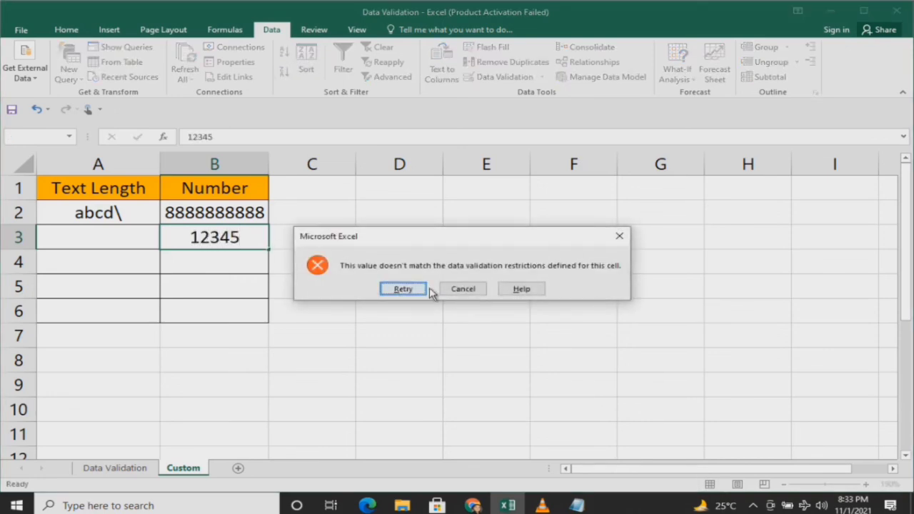
{"action": "left_click", "coordinate": [462, 293]}
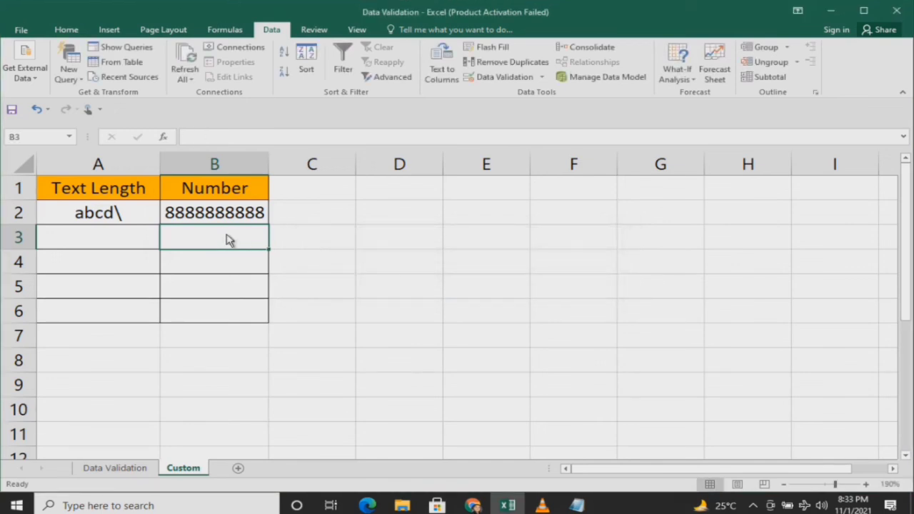
{"action": "type", "text": "123"}
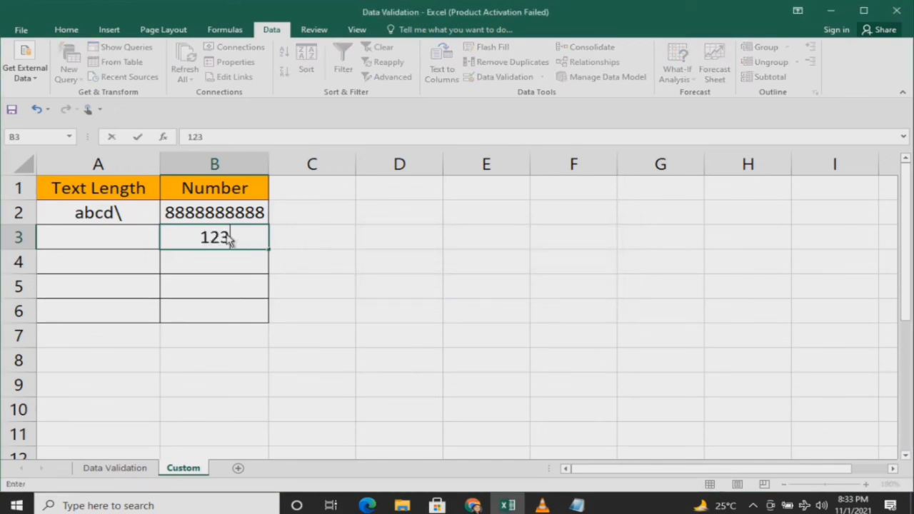
{"action": "type", "text": "456789"}
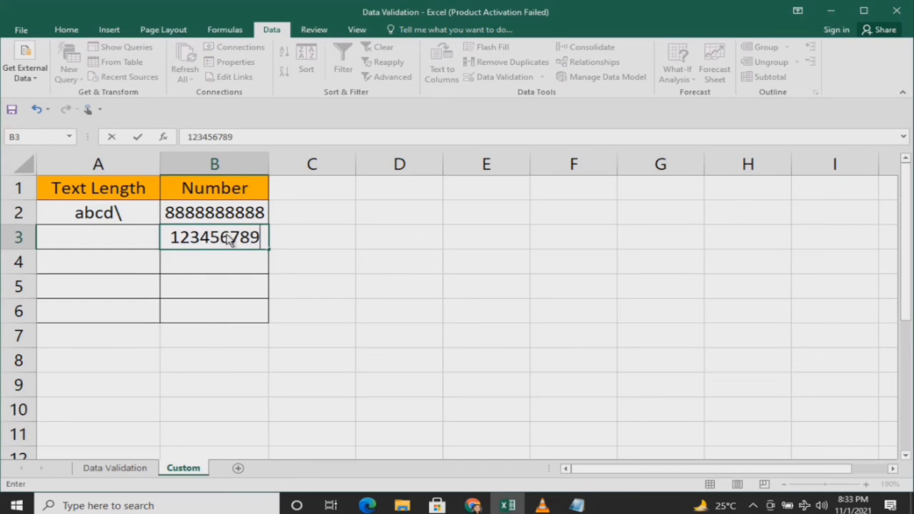
{"action": "type", "text": "12"}
{"action": "key", "text": "Return"}
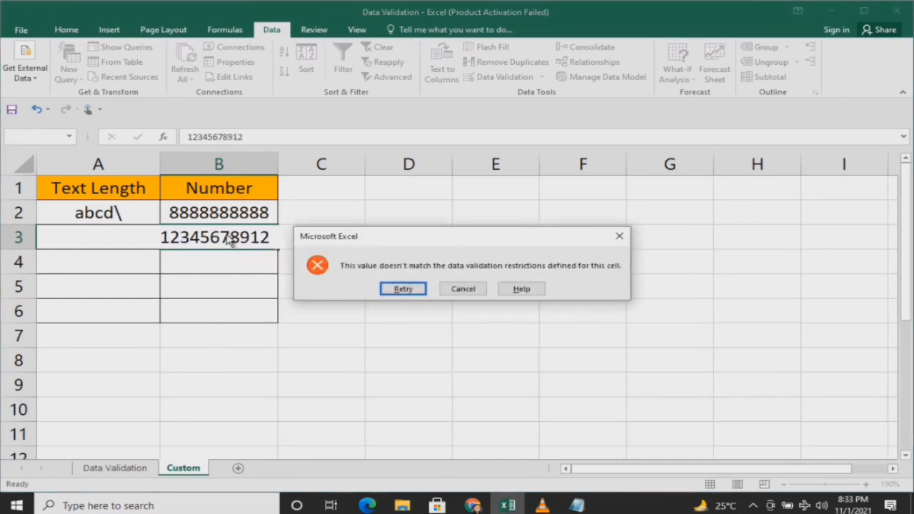
{"action": "left_click", "coordinate": [463, 288]}
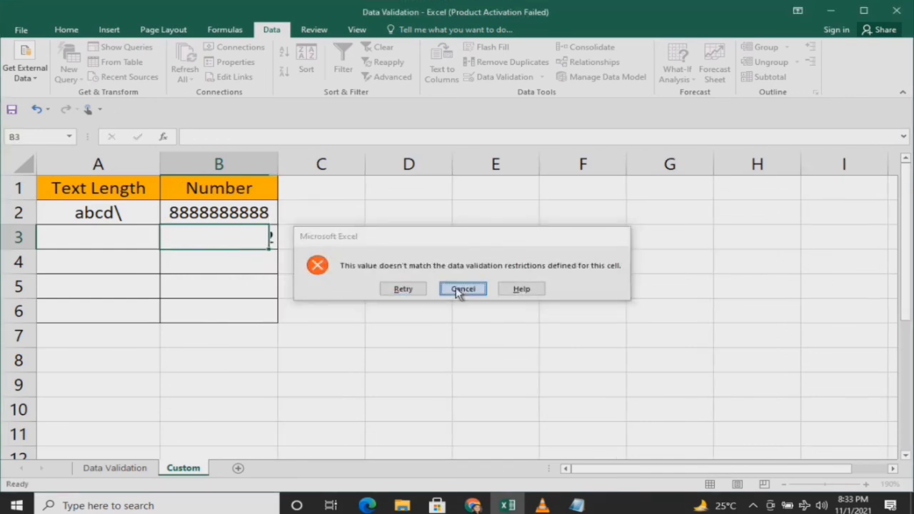
{"action": "left_click", "coordinate": [198, 216]}
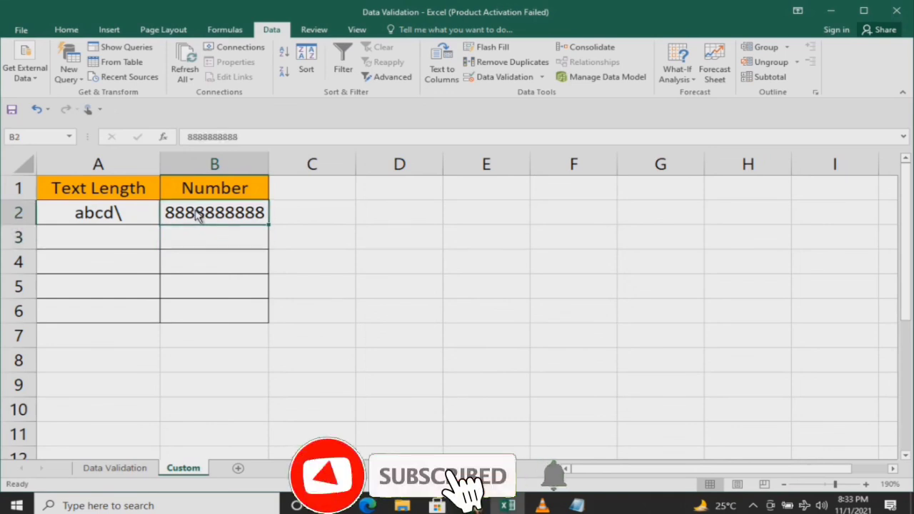